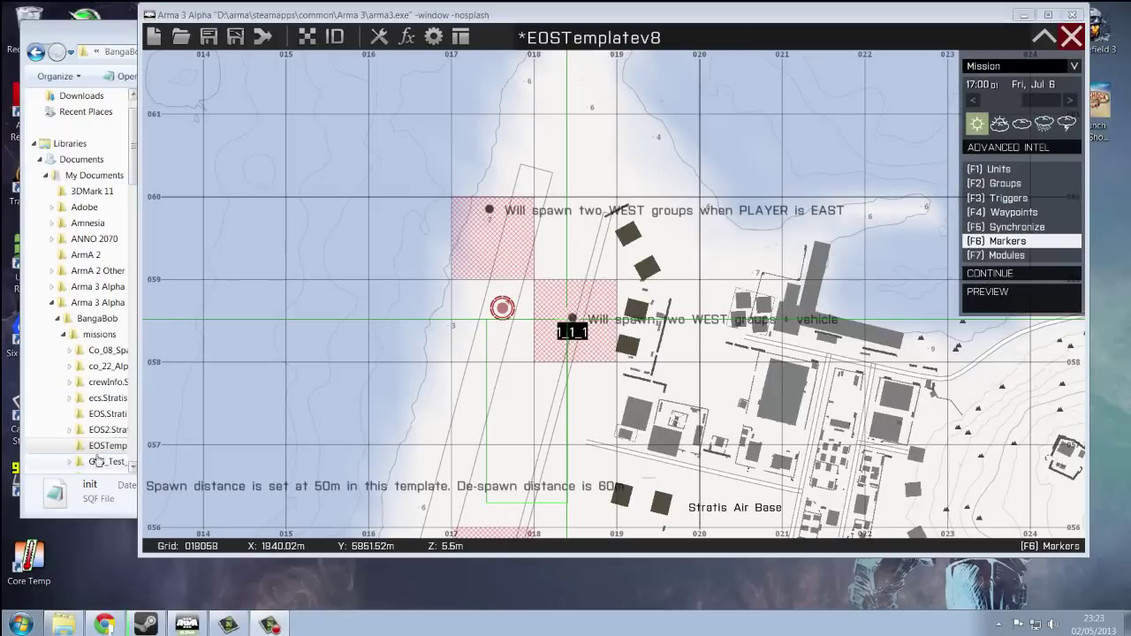
- Open the init script from the EOSTemplatev8.Stratis mission folder in Notepad and maximize its window
{"action": "left_click", "coordinate": [115, 508]}
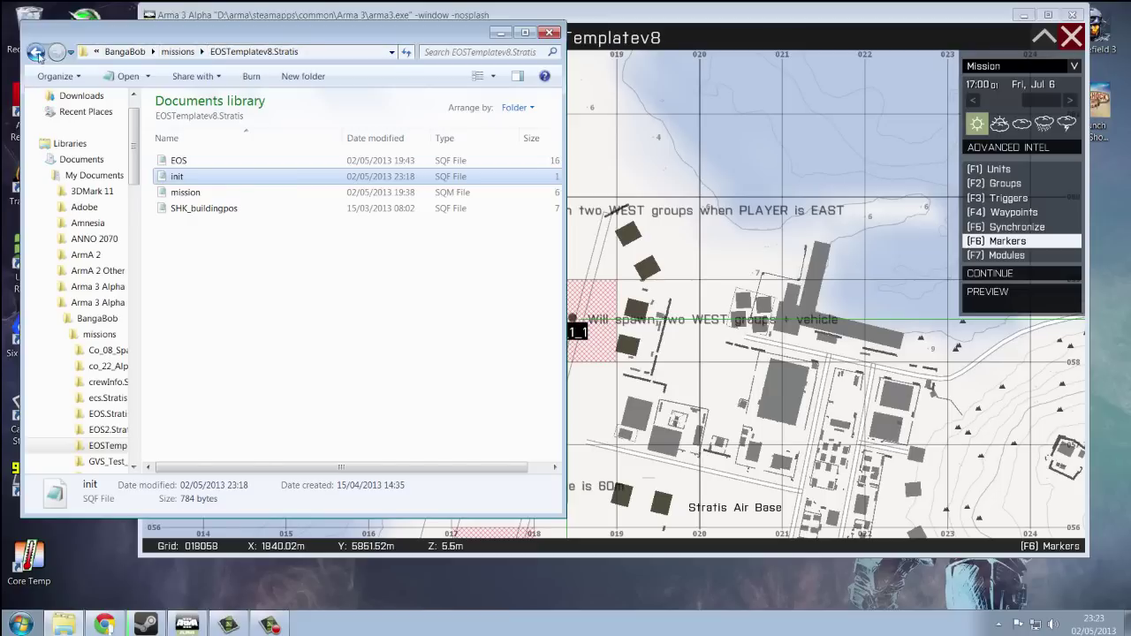
{"action": "left_click", "coordinate": [35, 53]}
{"action": "double_click", "coordinate": [233, 258]}
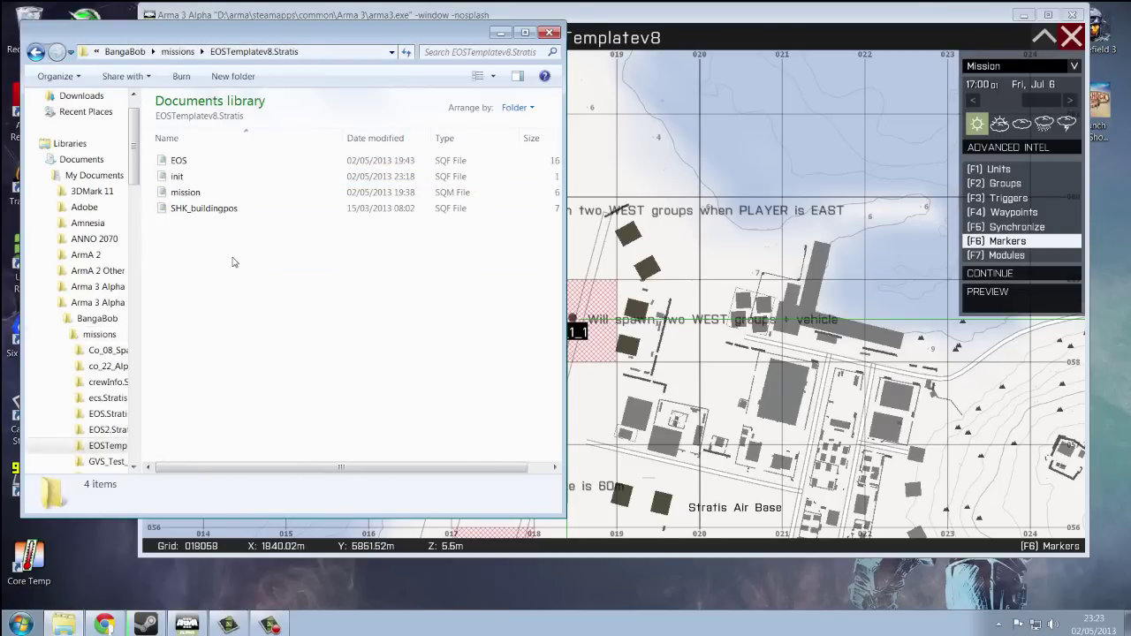
{"action": "double_click", "coordinate": [193, 178]}
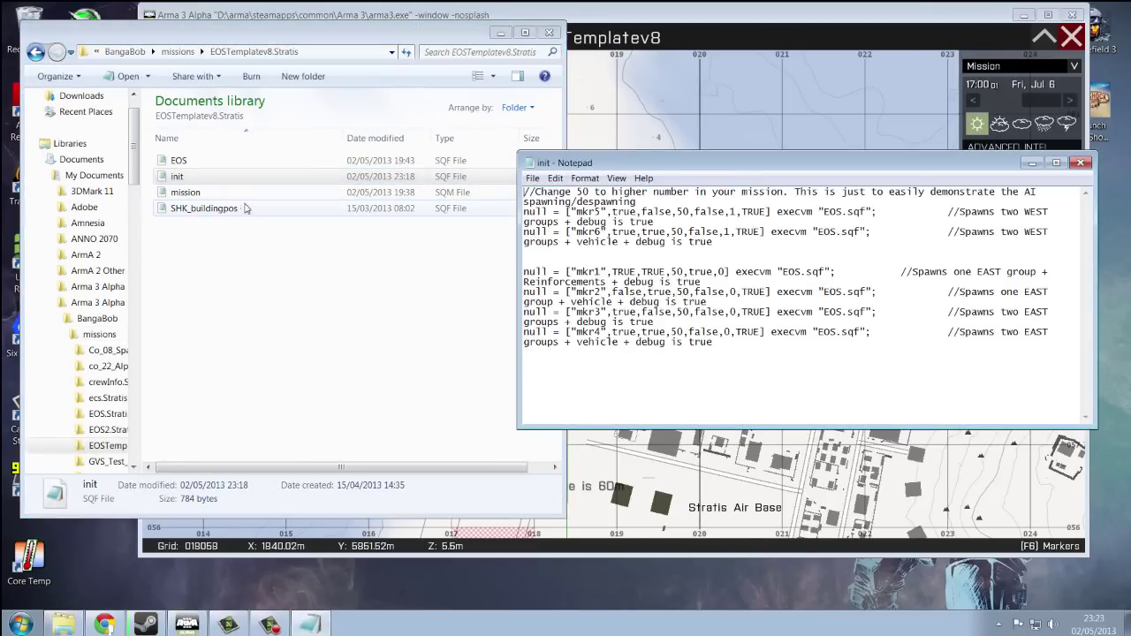
{"action": "left_click", "coordinate": [1055, 164]}
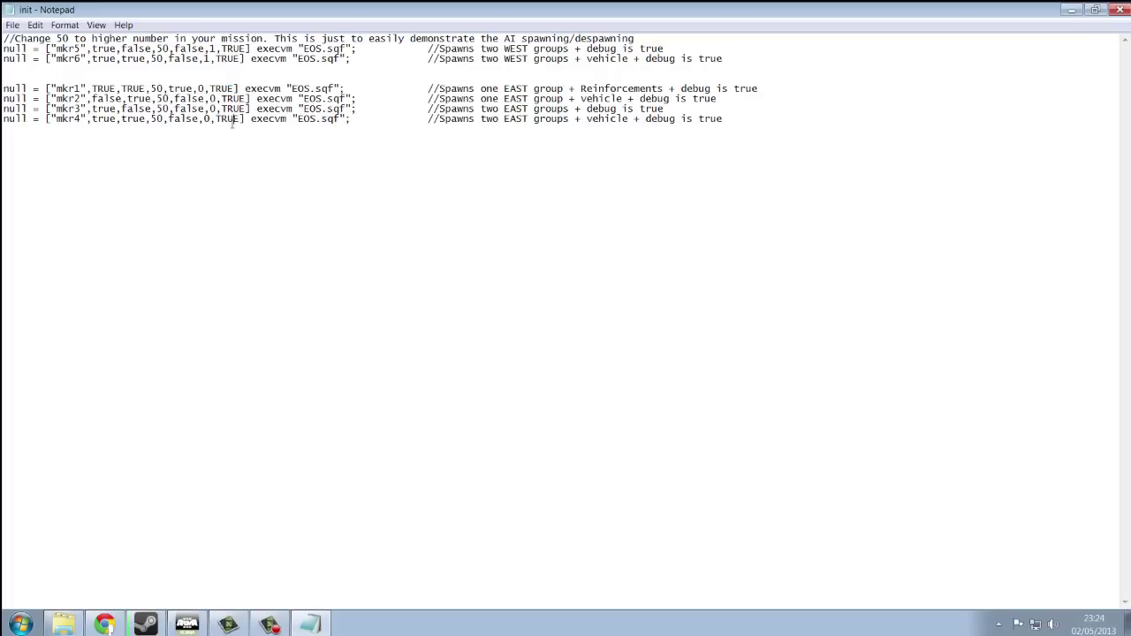
- Save the init script with TRUE as mkr1's final debug parameter and reload EOSTemplatev8 in the Arma 3 mission editor
{"action": "left_click", "coordinate": [15, 25]}
{"action": "left_click", "coordinate": [37, 69]}
{"action": "left_click", "coordinate": [187, 625]}
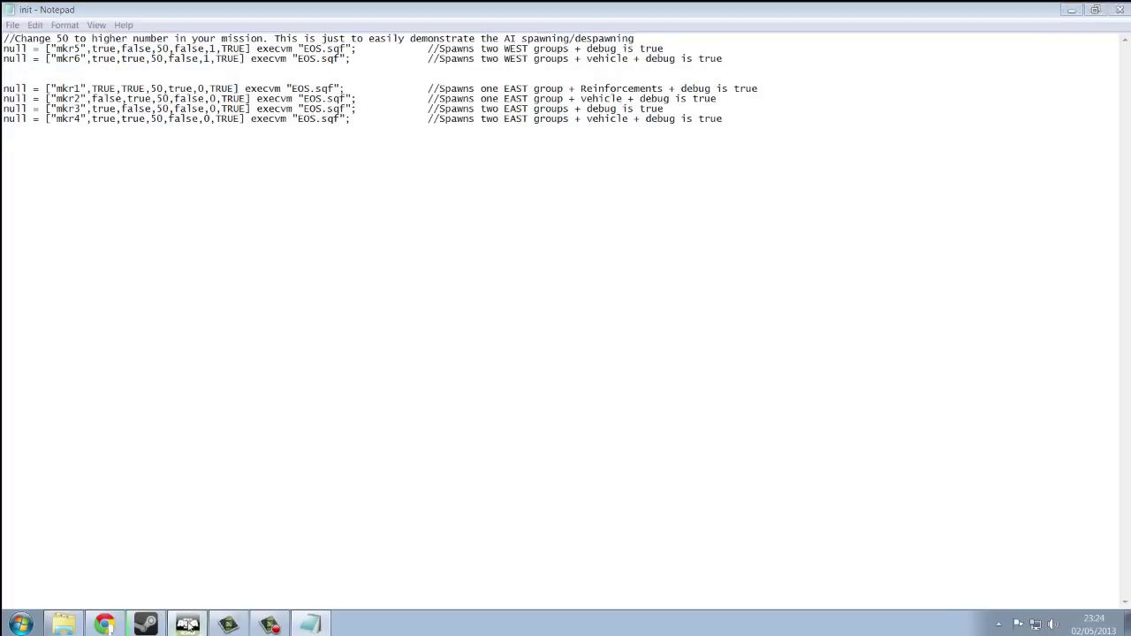
{"action": "scroll", "coordinate": [542, 310], "scroll_direction": "down", "scroll_amount": 3}
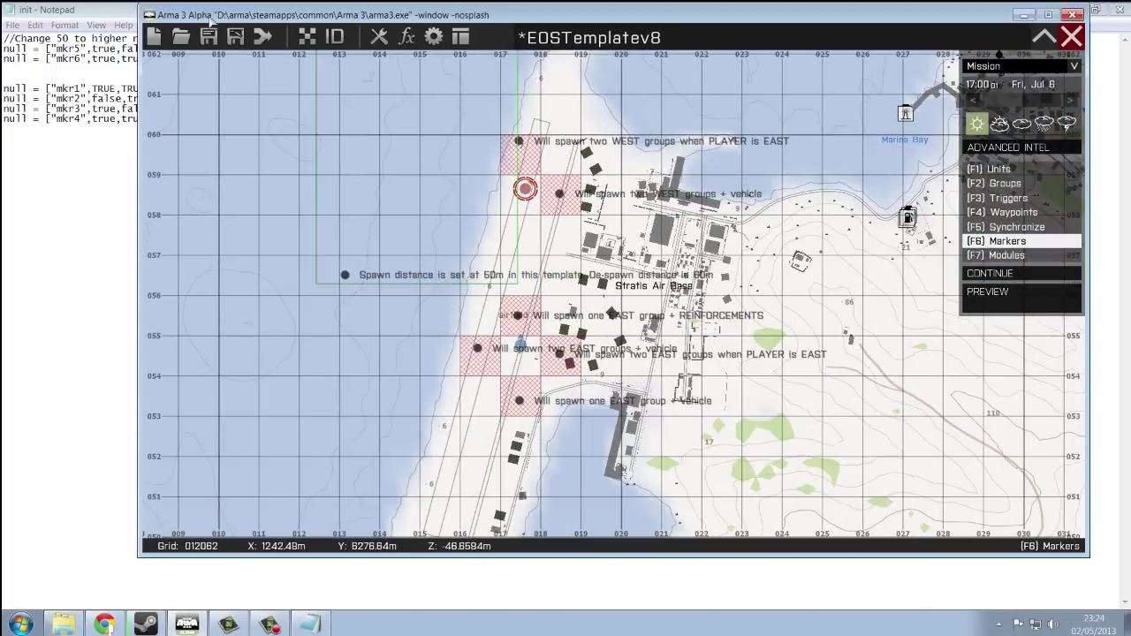
{"action": "left_click", "coordinate": [181, 36]}
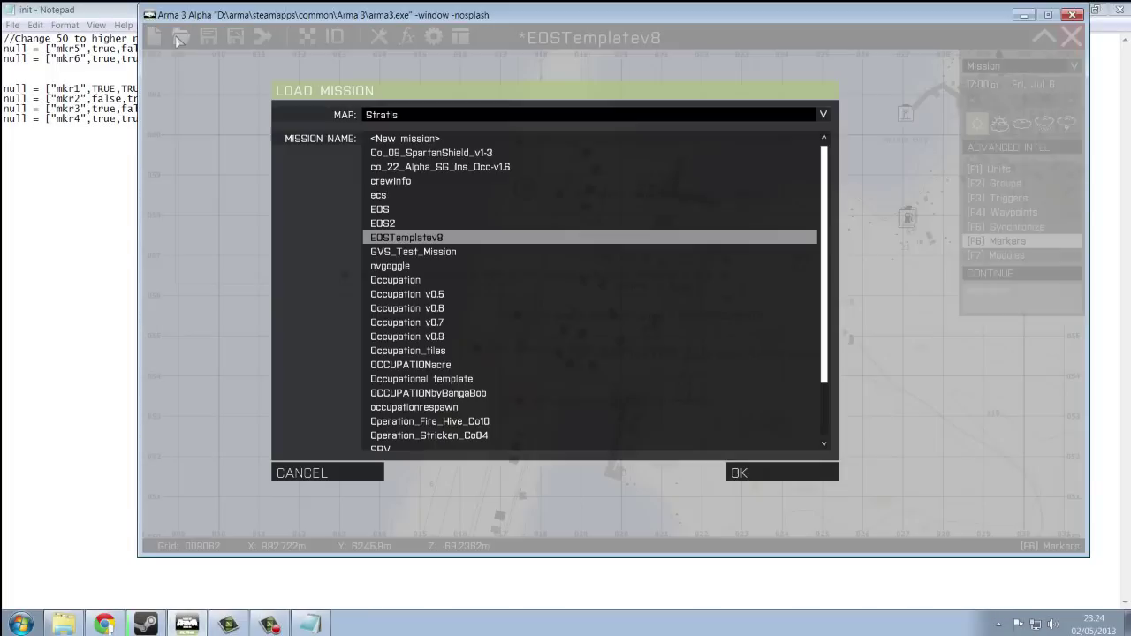
{"action": "left_click", "coordinate": [761, 472]}
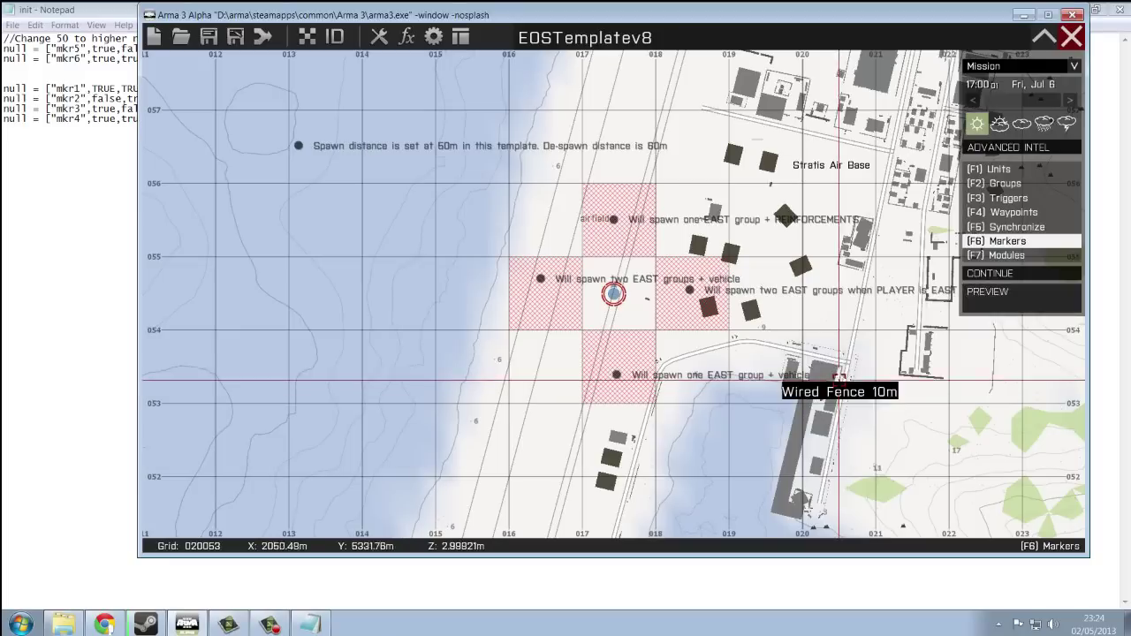
- Preview the mission, check the map and walk the soldier in third-person view along the runway into the EAST spawn area
{"action": "left_click", "coordinate": [1016, 300]}
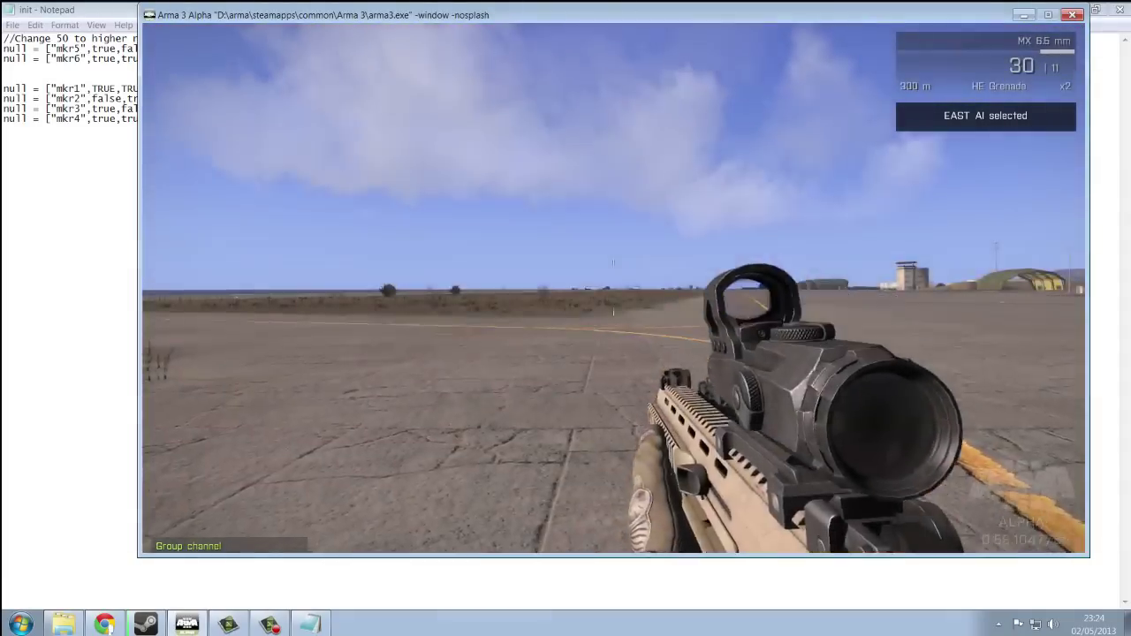
{"action": "key", "text": "m"}
{"action": "scroll", "coordinate": [614, 274], "scroll_direction": "up", "scroll_amount": 2}
{"action": "left_click_drag", "start_coordinate": [622, 241], "coordinate": [550, 264]}
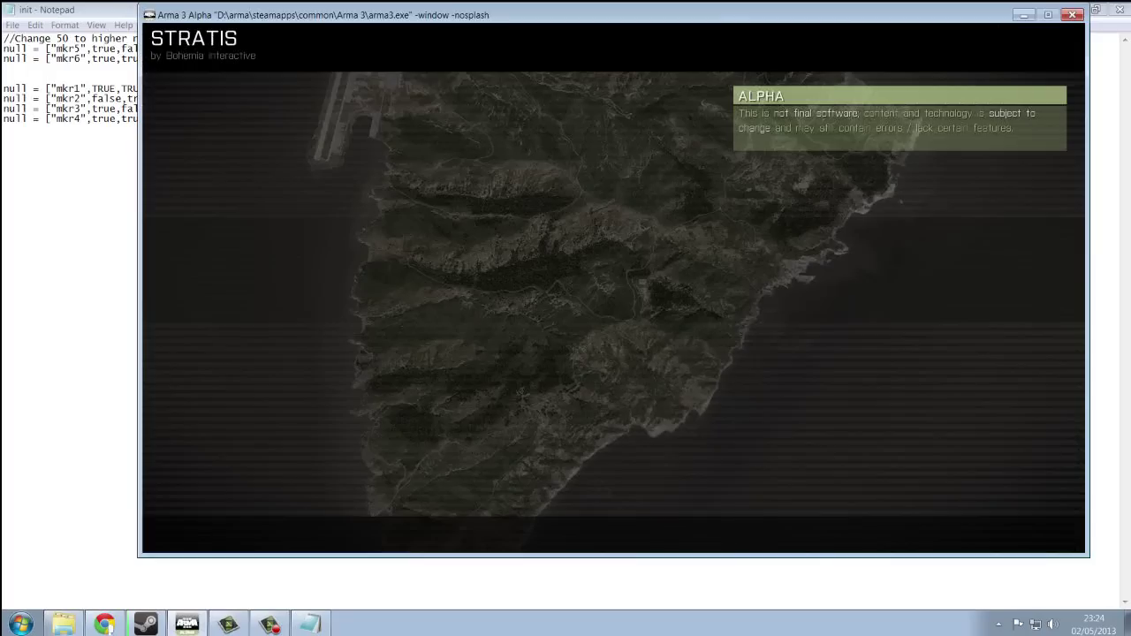
{"action": "key", "text": "w"}
{"action": "key", "text": "KP_Enter"}
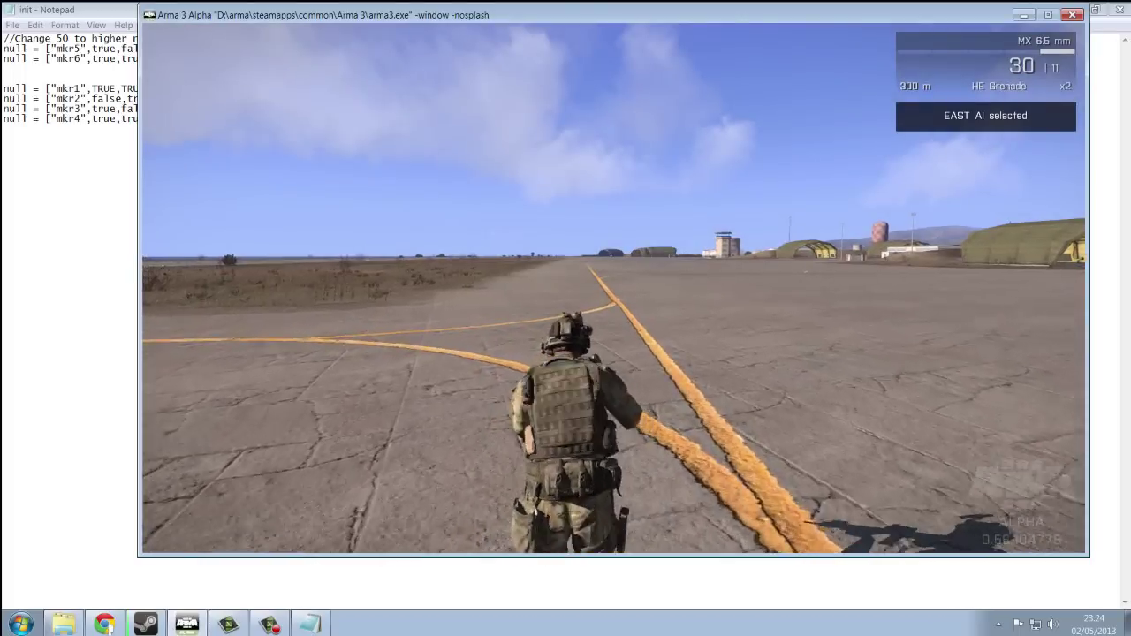
{"action": "key", "text": "w"}
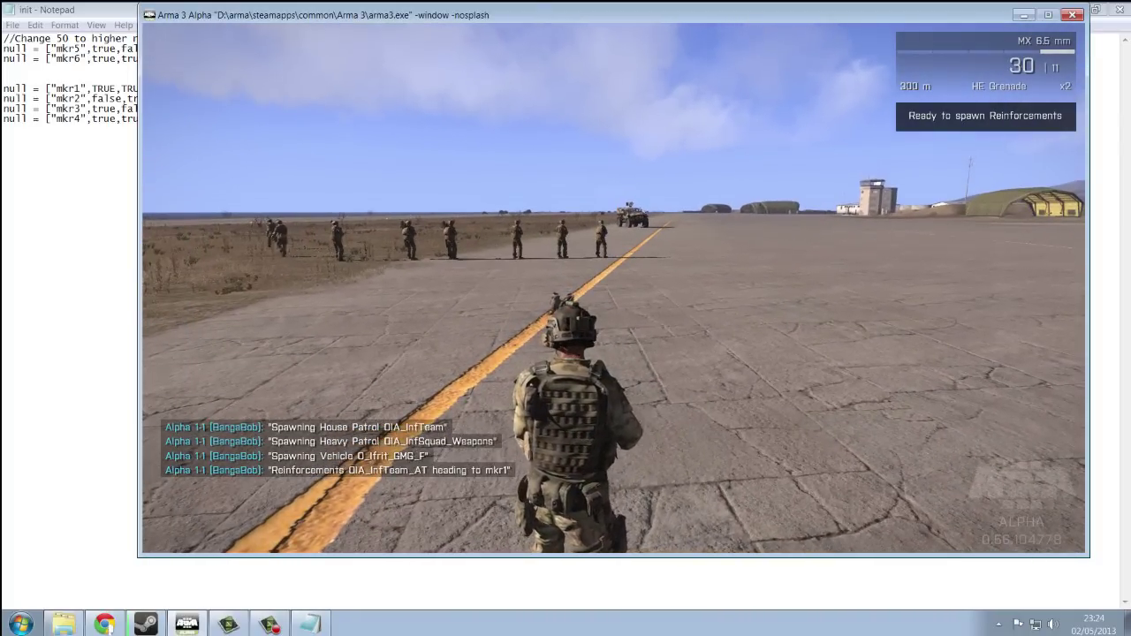
- Pause the mission, set mkr1's first two parameters to FALSE in the init script and save it
{"action": "key", "text": "Escape"}
{"action": "left_click", "coordinate": [25, 233]}
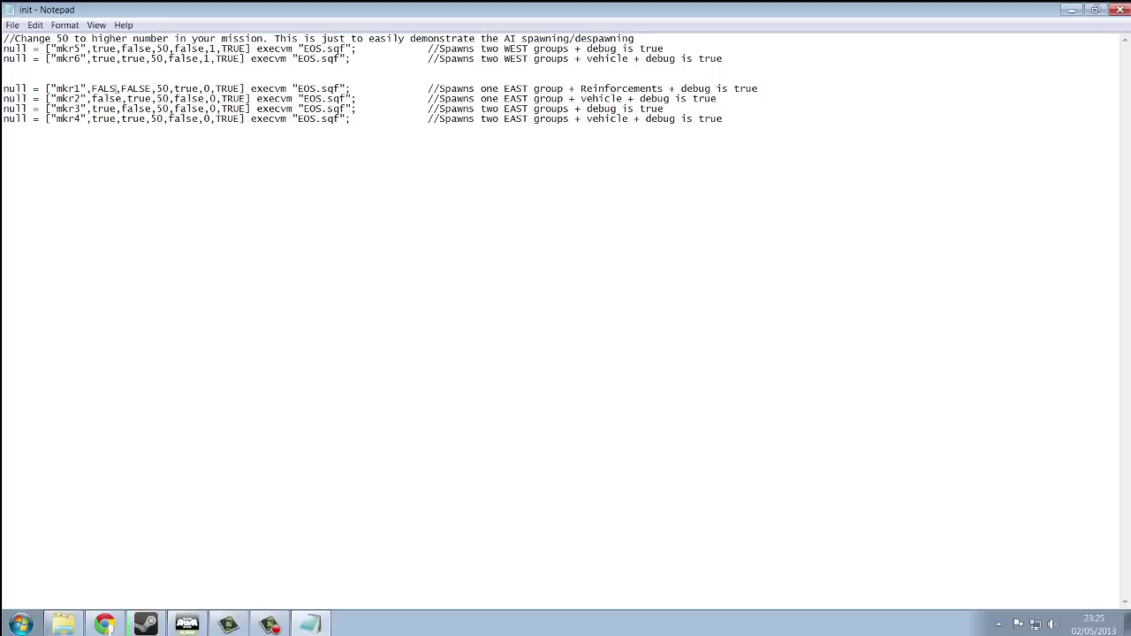
{"action": "left_click", "coordinate": [16, 24]}
{"action": "left_click", "coordinate": [173, 88]}
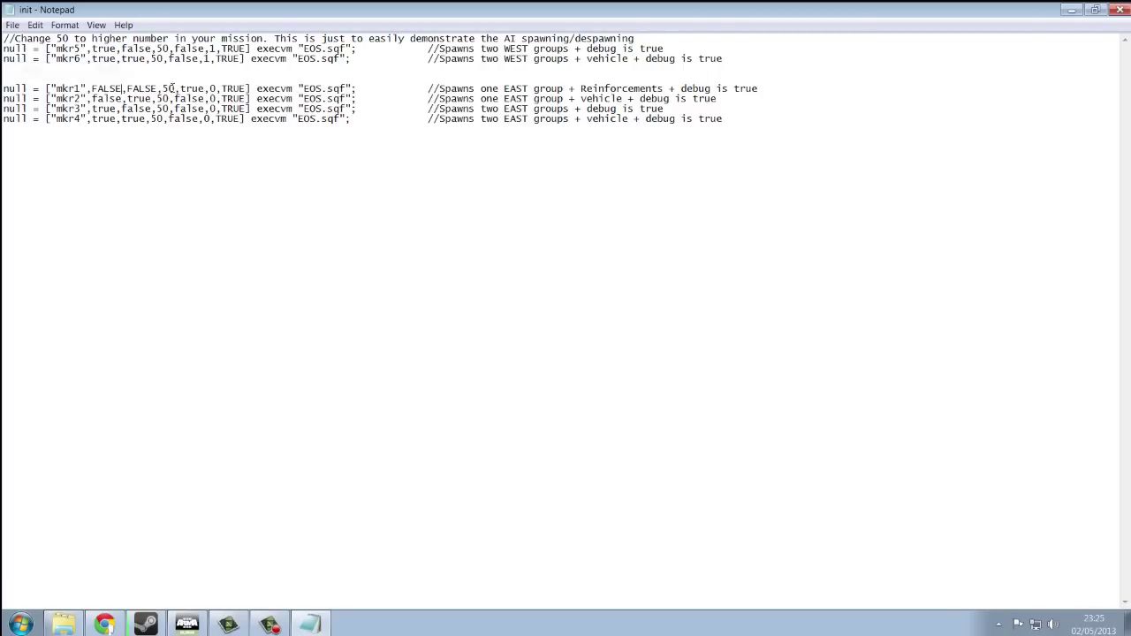
- Switch back to Arma 3 and restart the paused mission with the edited script
{"action": "left_click", "coordinate": [187, 626]}
{"action": "left_click", "coordinate": [274, 428]}
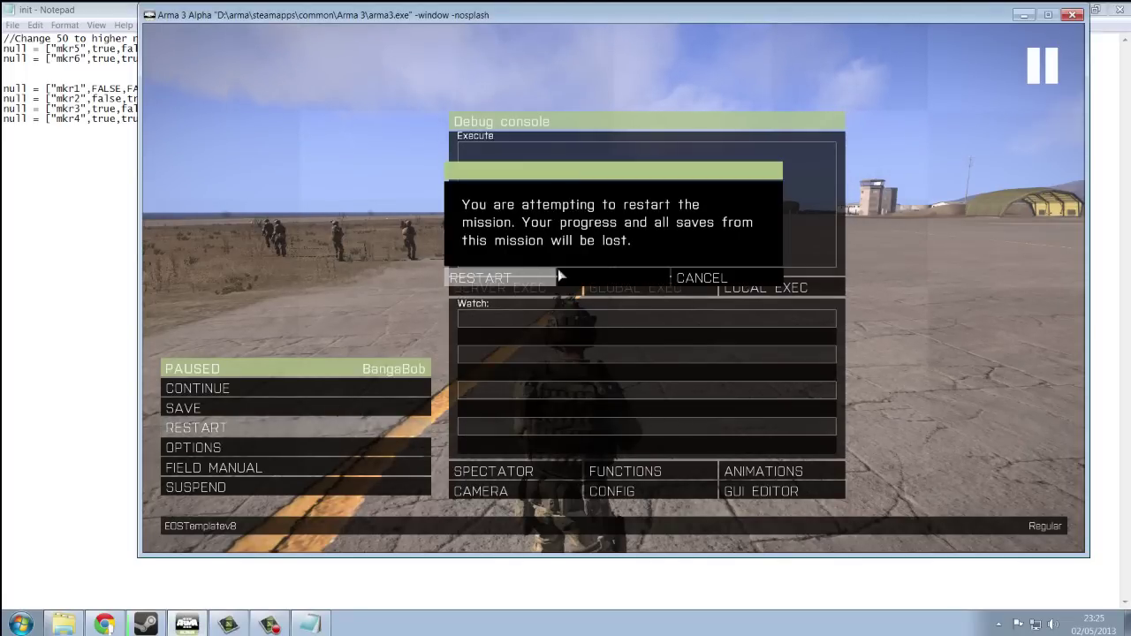
{"action": "left_click", "coordinate": [555, 274]}
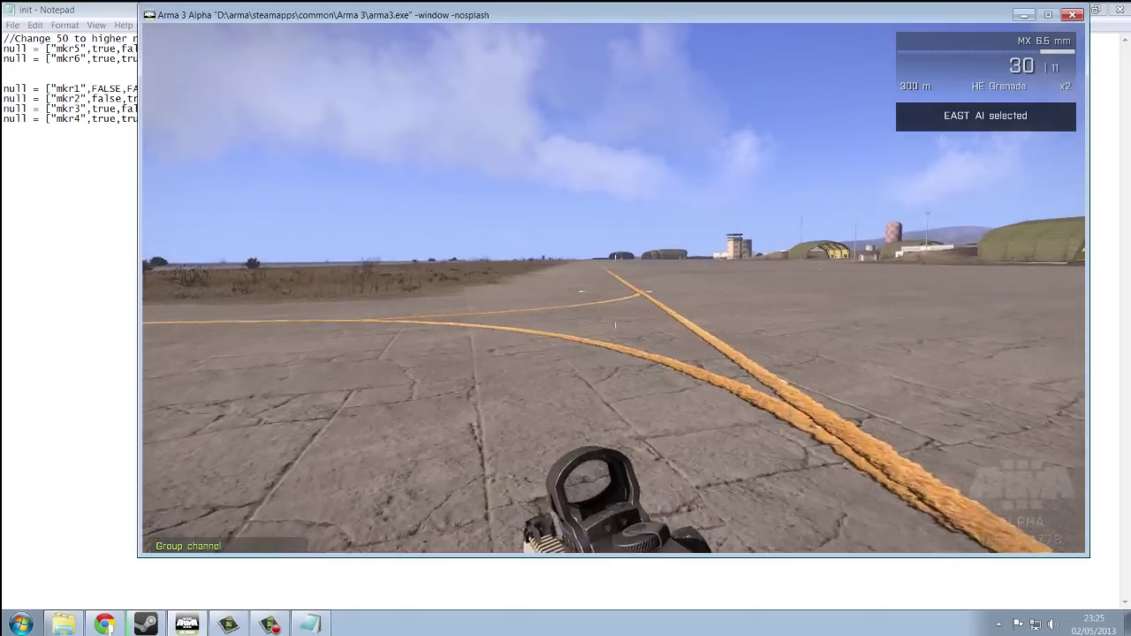
- Walk the soldier into the mkr1 zone, back out and in again to test the group's spawning and despawning
{"action": "key", "text": "w"}
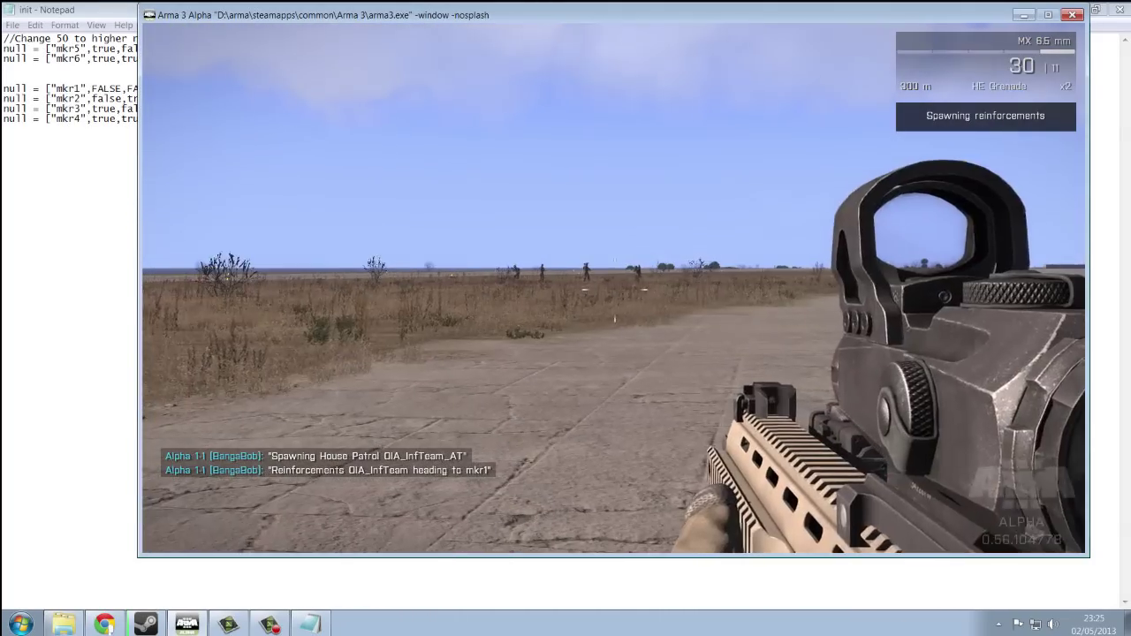
{"action": "key", "text": "w"}
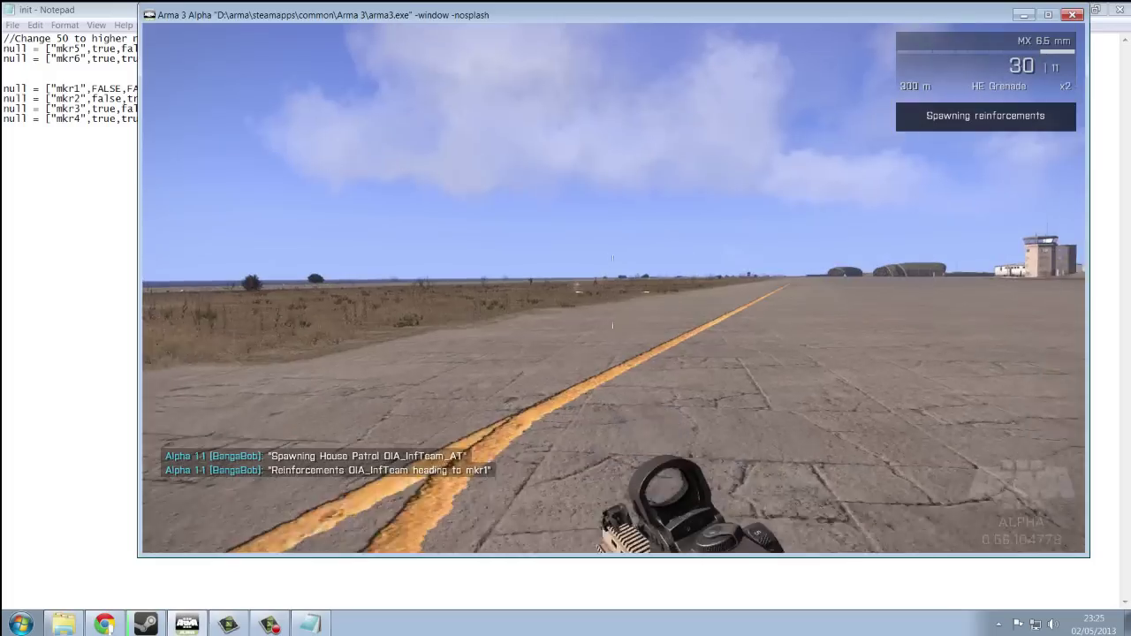
{"action": "key", "text": "s"}
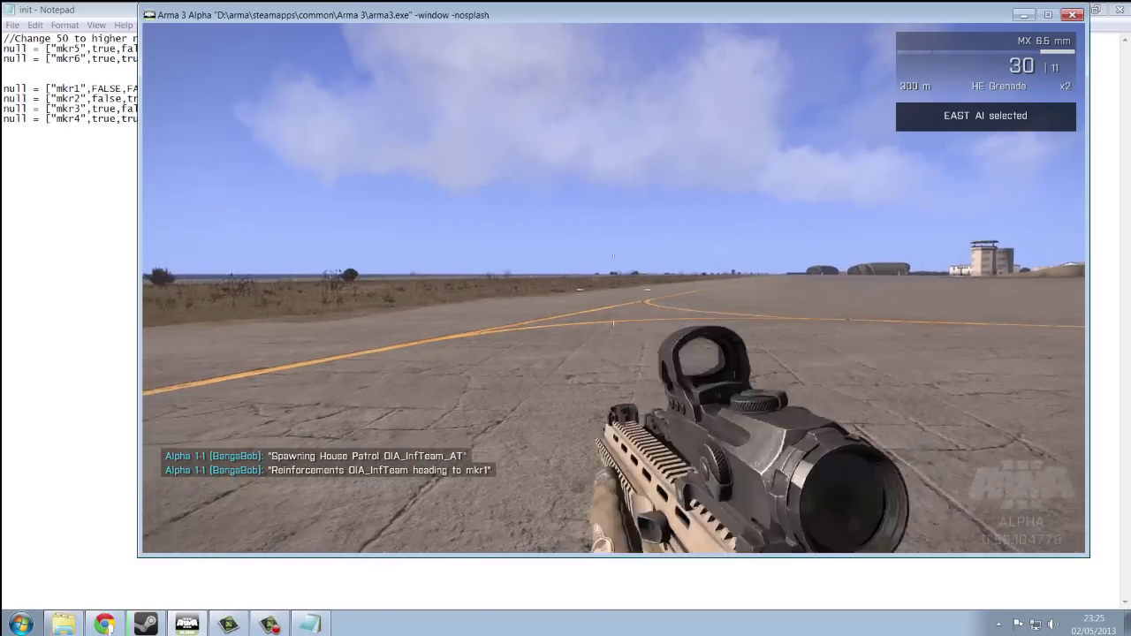
{"action": "key", "text": "w"}
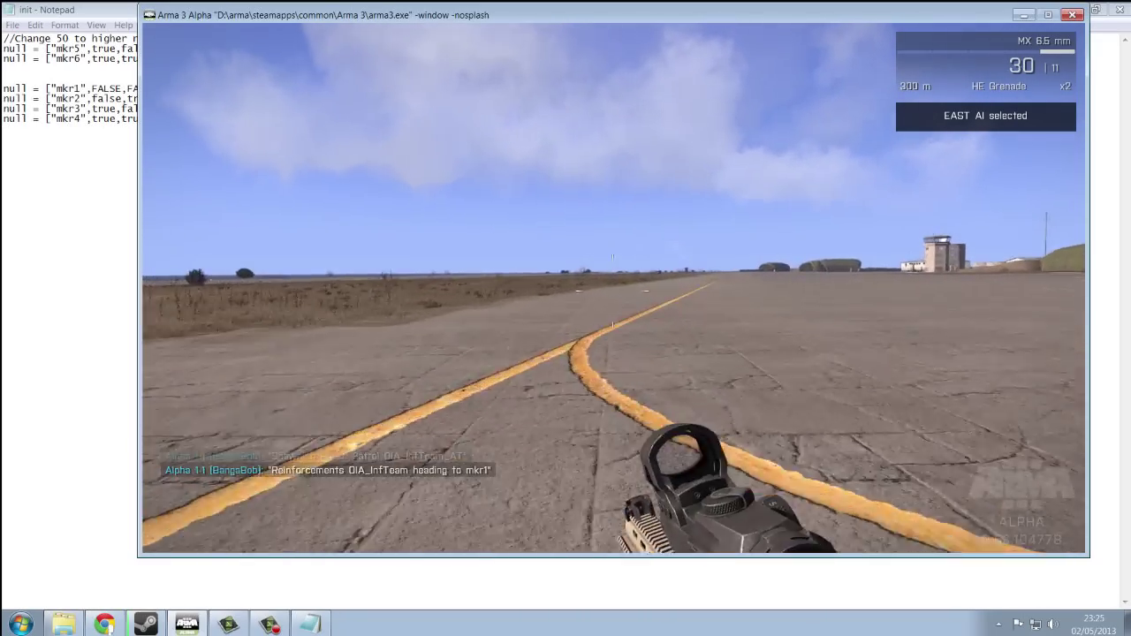
{"action": "key", "text": "w"}
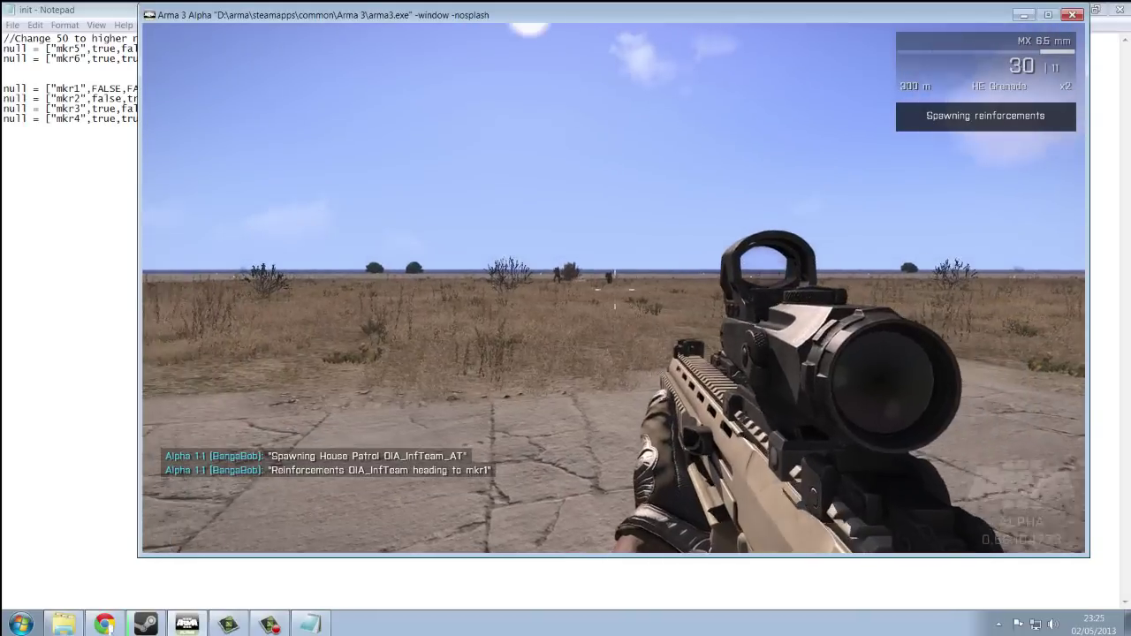
{"action": "right_click", "coordinate": [614, 290]}
- Examine the spawned EAST units and the reinforcements marker around the mkr1 zone on the mission map
{"action": "key", "text": "m"}
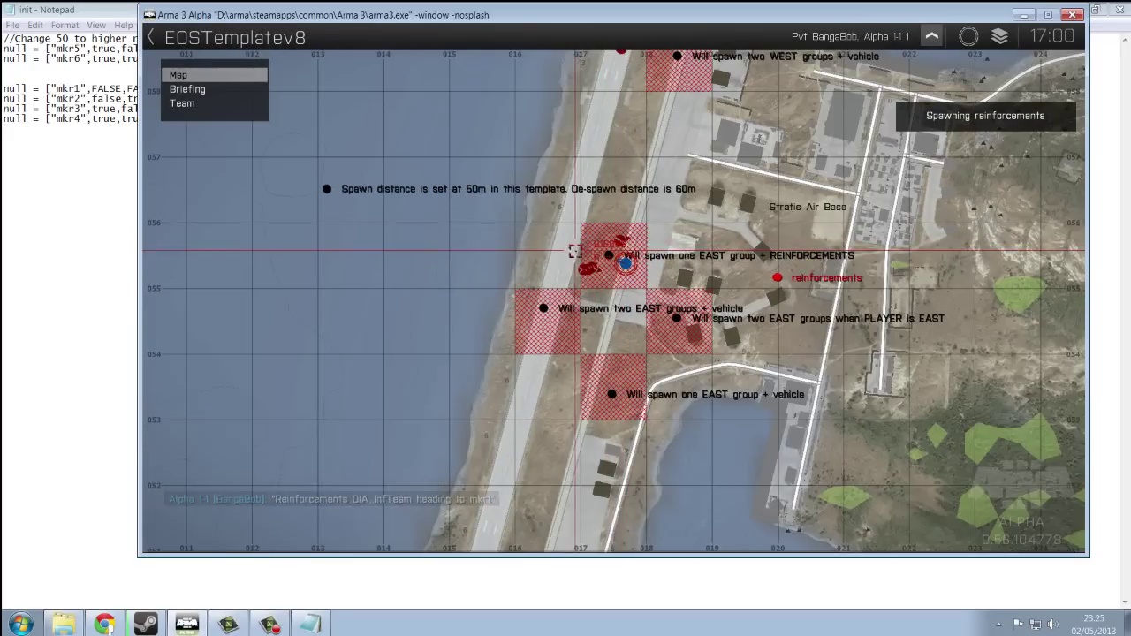
{"action": "key", "text": "m"}
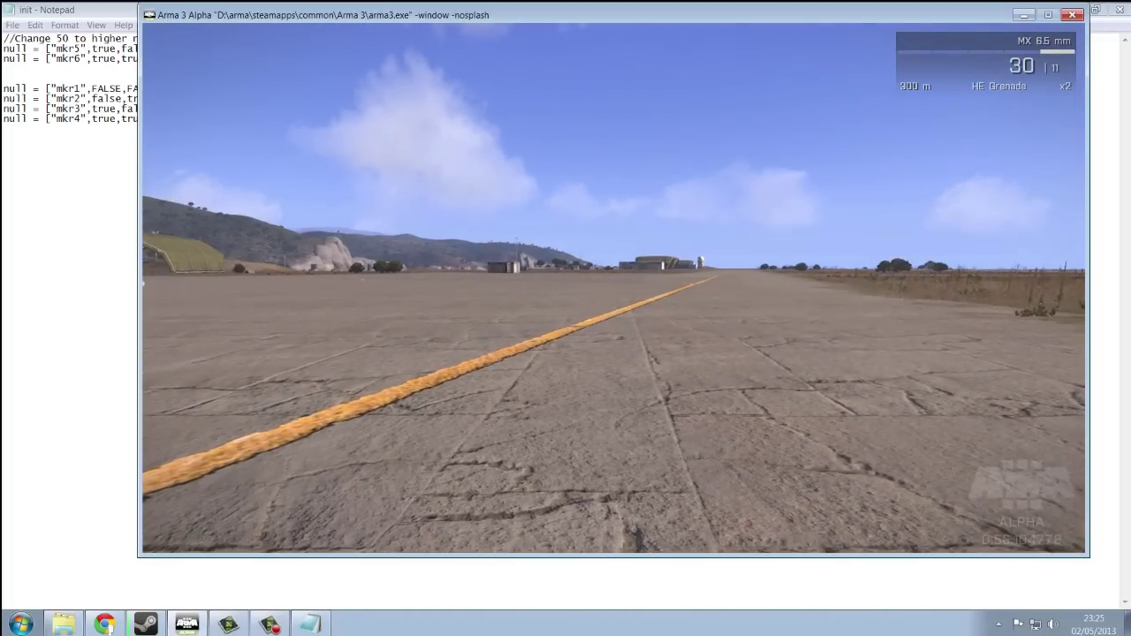
{"action": "key", "text": "m"}
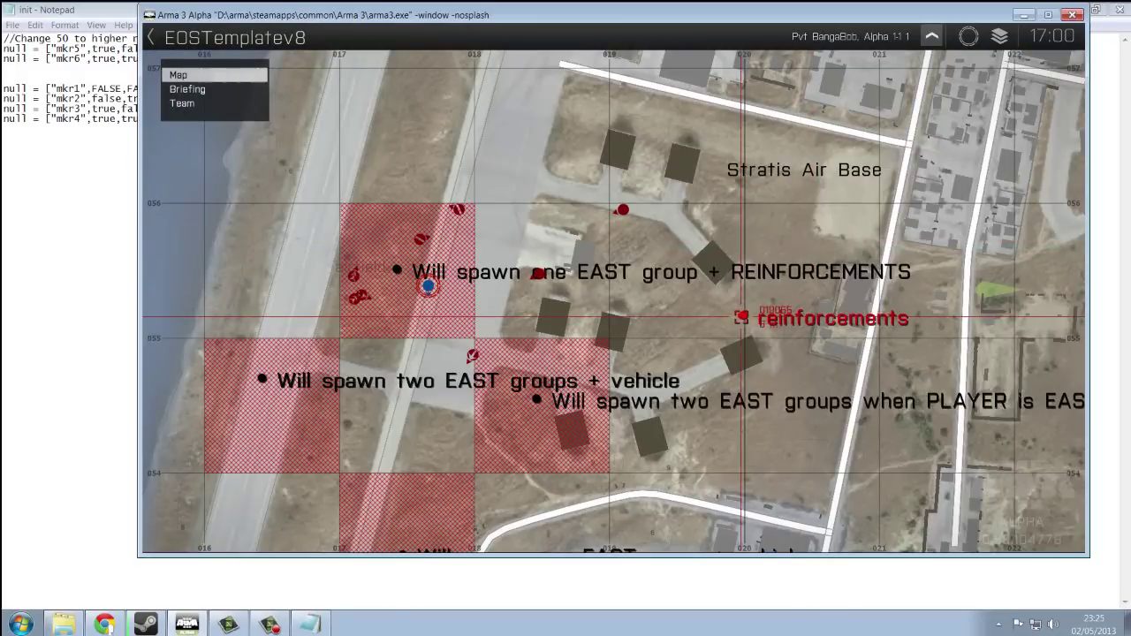
{"action": "scroll", "coordinate": [743, 316], "scroll_direction": "up", "scroll_amount": 3}
{"action": "scroll", "coordinate": [743, 314], "scroll_direction": "down", "scroll_amount": 2}
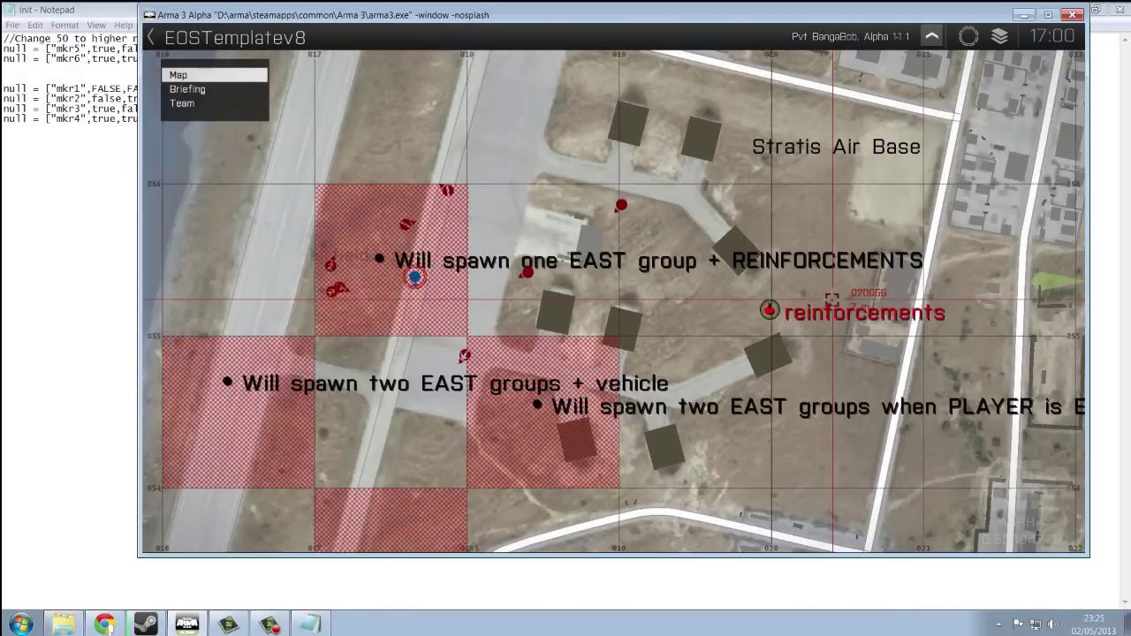
{"action": "key", "text": "m"}
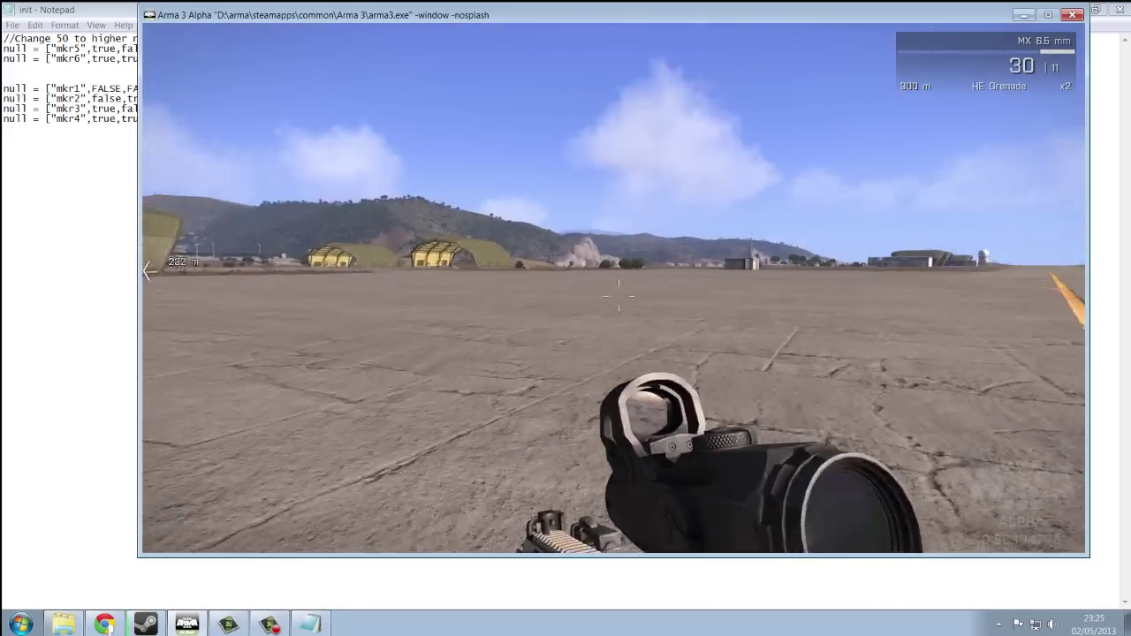
- Track the reinforcement group's approach to mkr1 on the map and return to the soldier on the runway
{"action": "key", "text": "w"}
{"action": "key", "text": "m"}
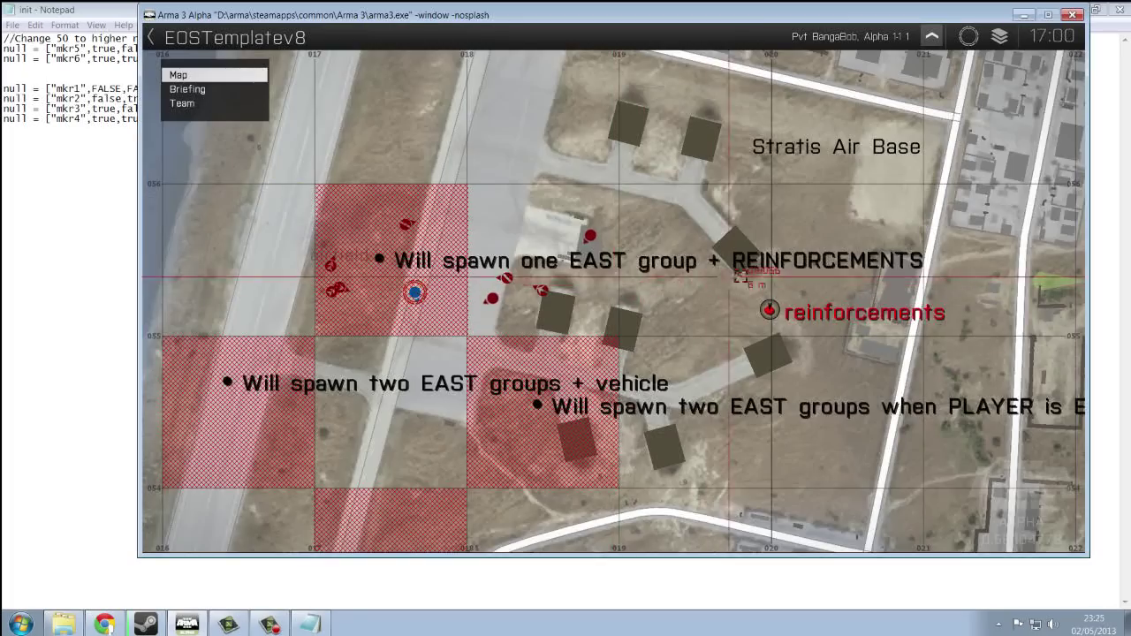
{"action": "left_click_drag", "start_coordinate": [604, 221], "coordinate": [600, 407]}
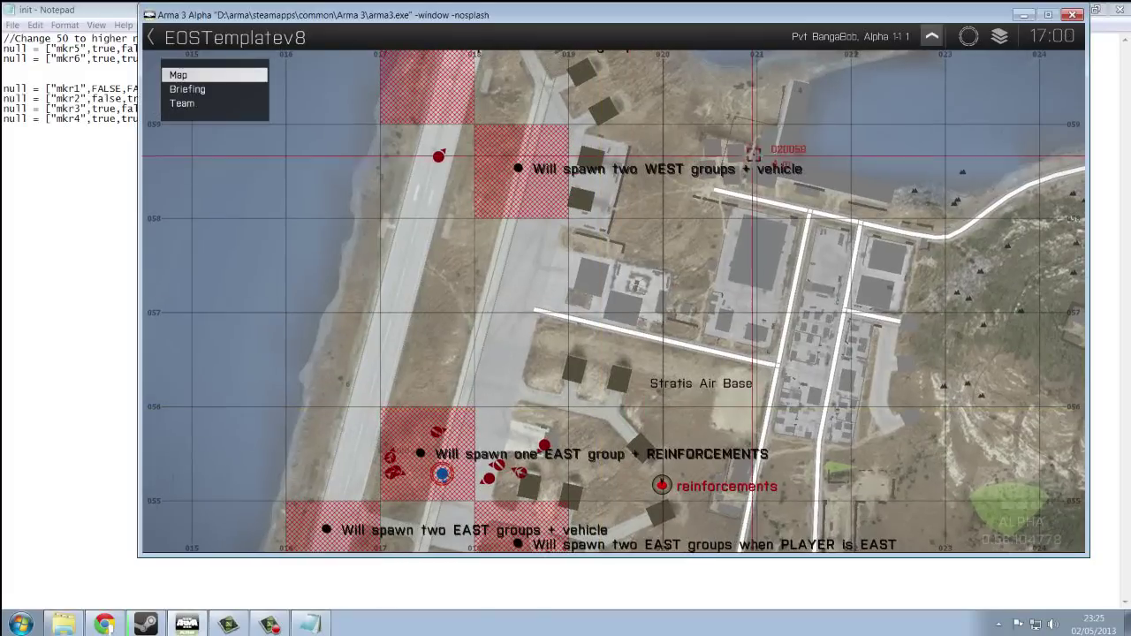
{"action": "left_click_drag", "start_coordinate": [645, 441], "coordinate": [679, 268]}
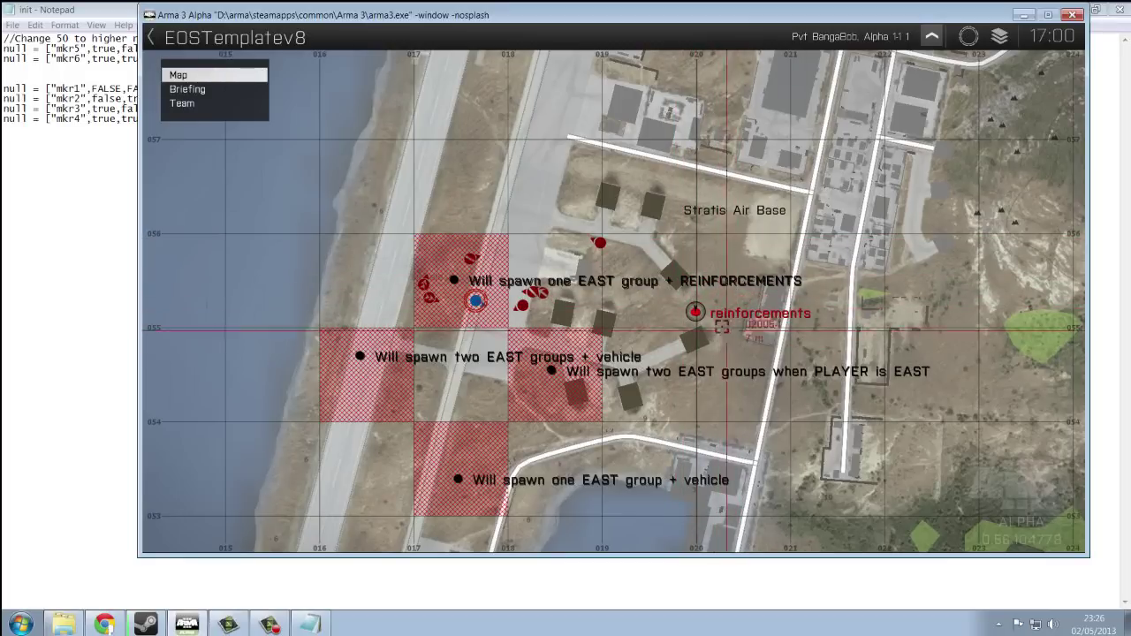
{"action": "left_click_drag", "start_coordinate": [696, 313], "coordinate": [684, 211]}
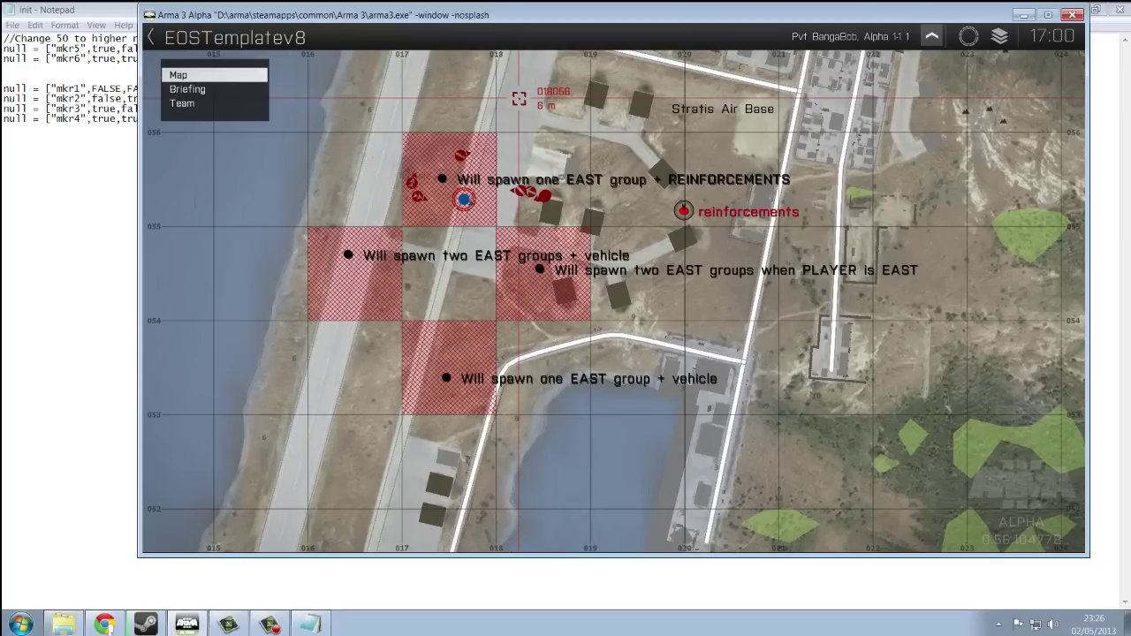
{"action": "left_click_drag", "start_coordinate": [519, 98], "coordinate": [522, 181]}
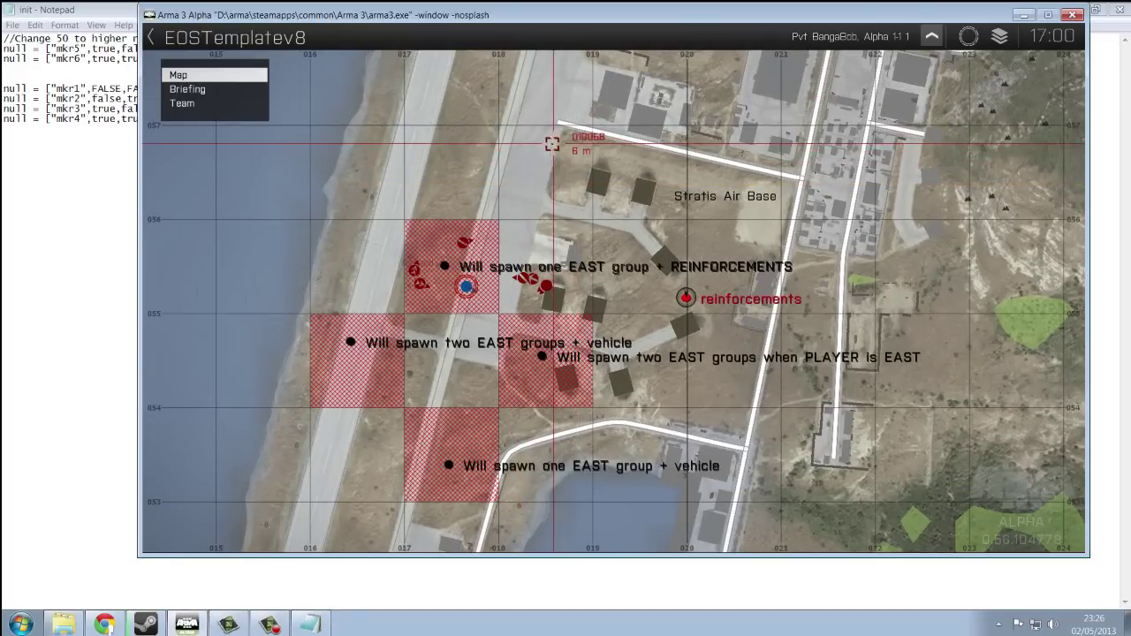
{"action": "left_click_drag", "start_coordinate": [539, 127], "coordinate": [548, 182]}
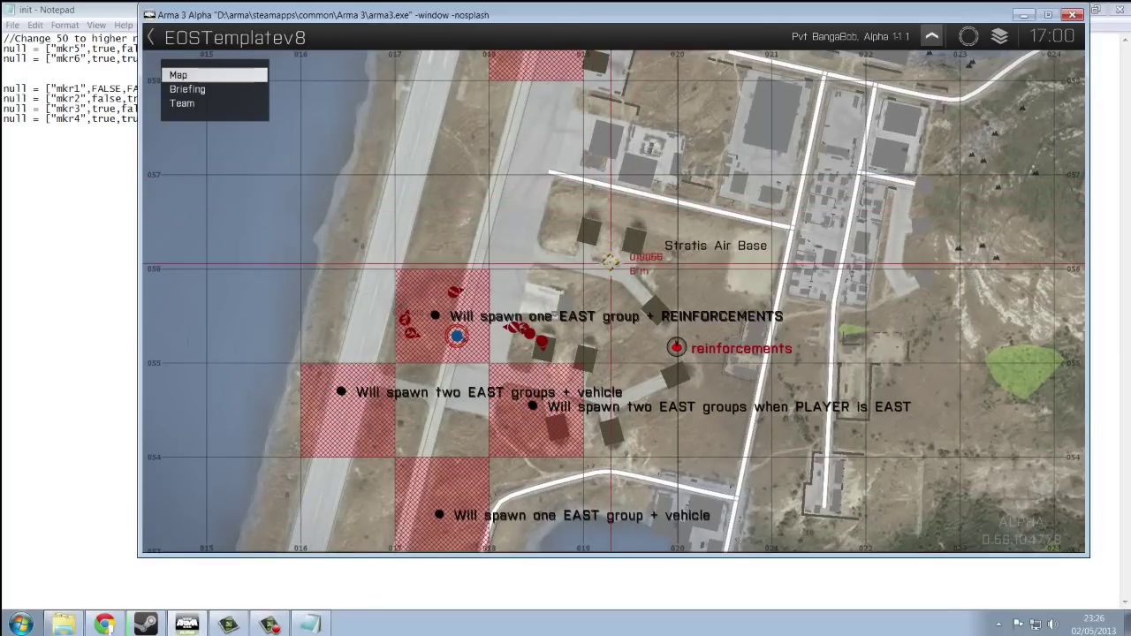
{"action": "mouse_move", "coordinate": [568, 258]}
{"action": "left_mouse_down"}
{"action": "mouse_move", "coordinate": [555, 209]}
{"action": "mouse_move", "coordinate": [584, 255]}
{"action": "mouse_move", "coordinate": [585, 244]}
{"action": "left_mouse_up"}
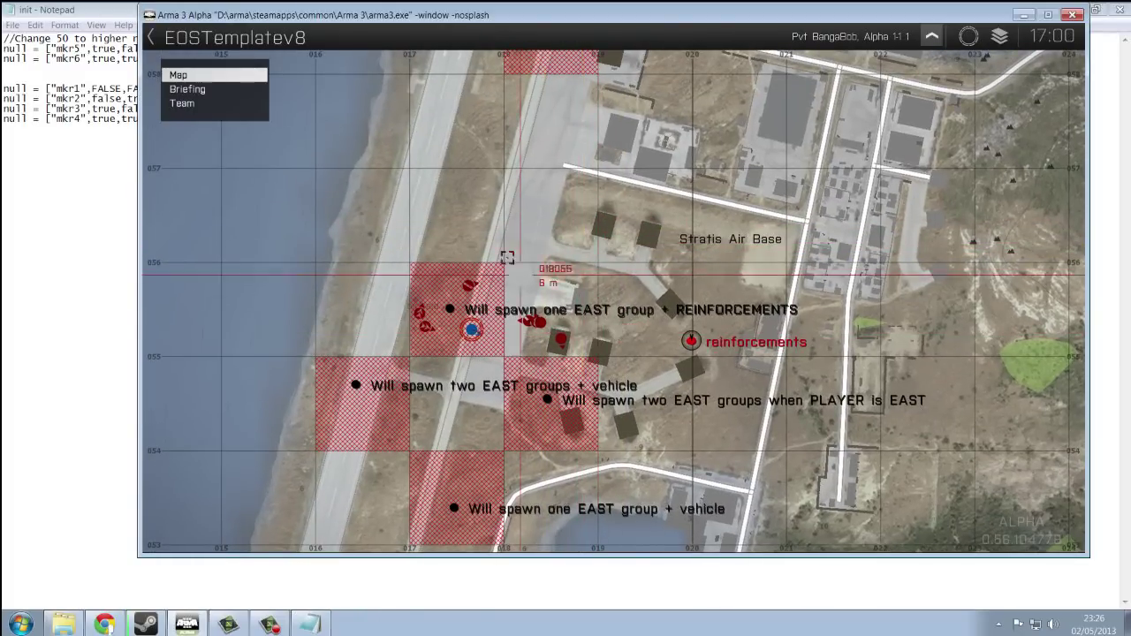
{"action": "key", "text": "m"}
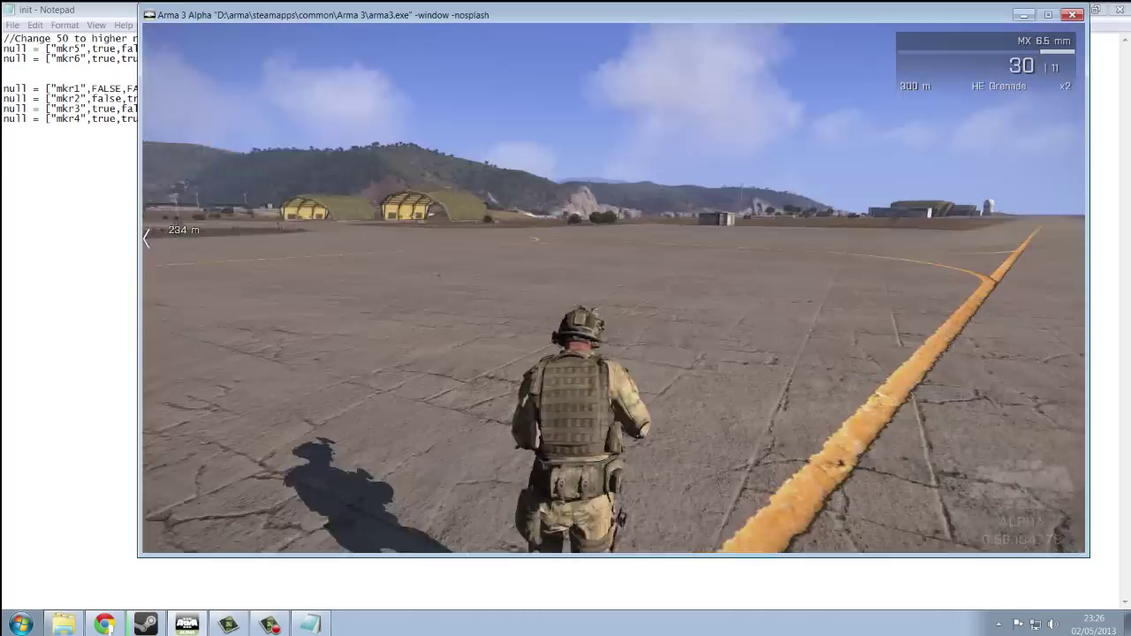
{"action": "key", "text": "w"}
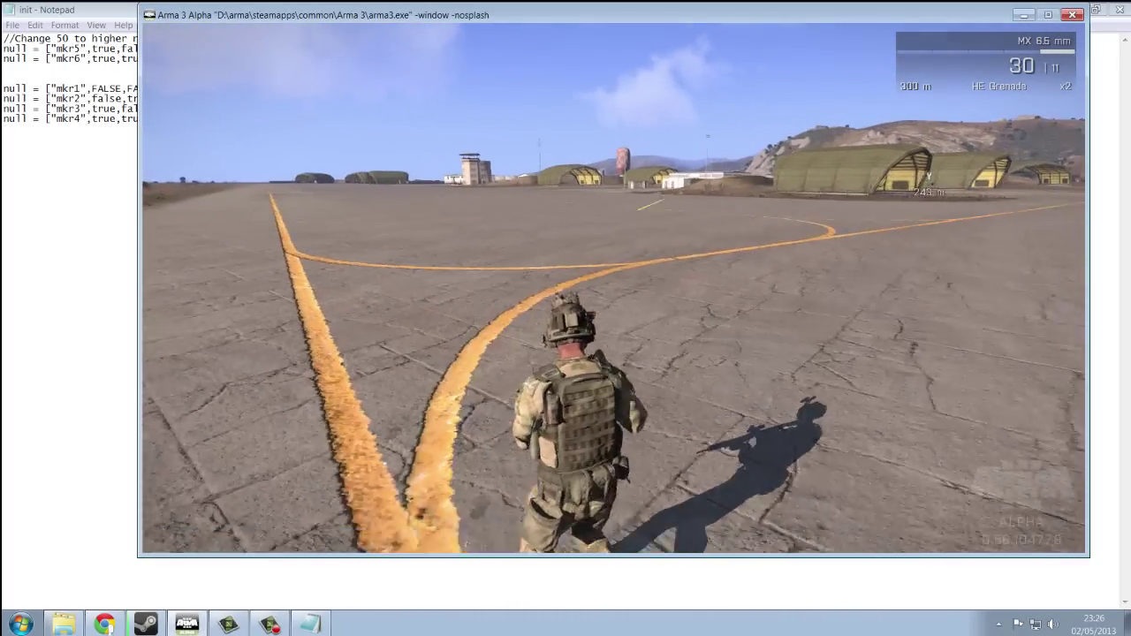
- Leave the running mission for the editor and set the OPFOR rifleman's control to Player
{"action": "key", "text": "Escape"}
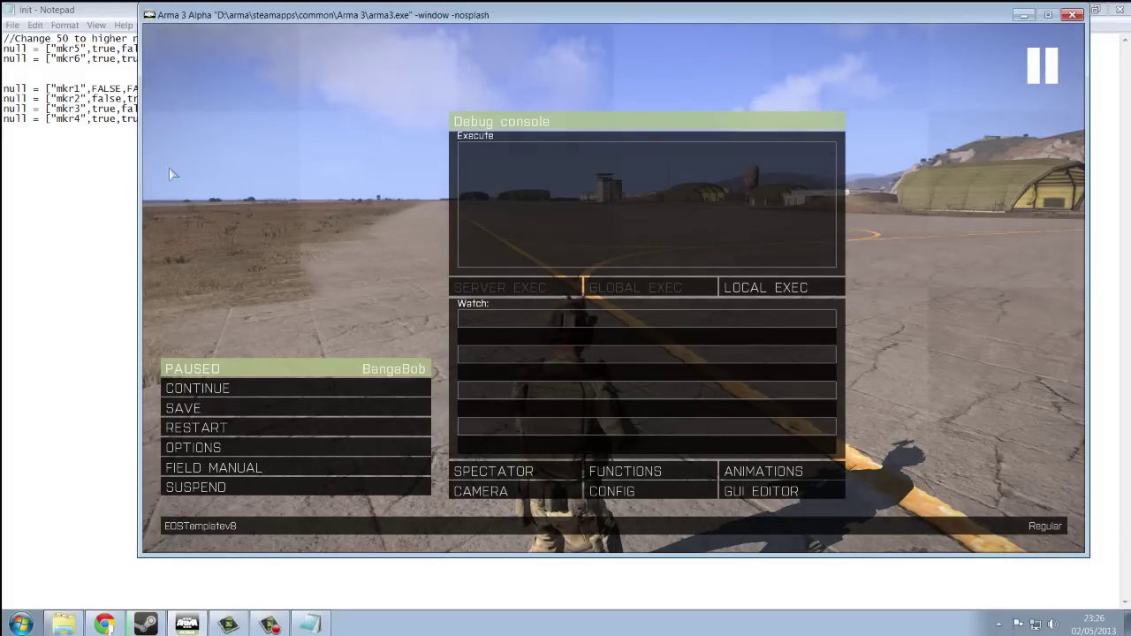
{"action": "left_click", "coordinate": [248, 485]}
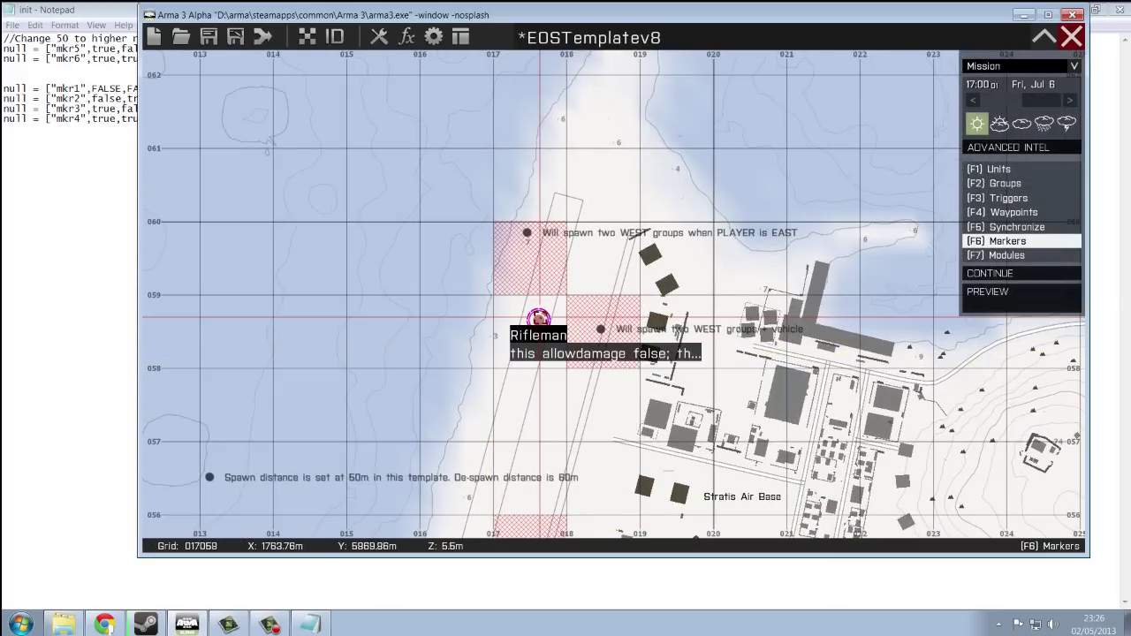
{"action": "double_click", "coordinate": [540, 318]}
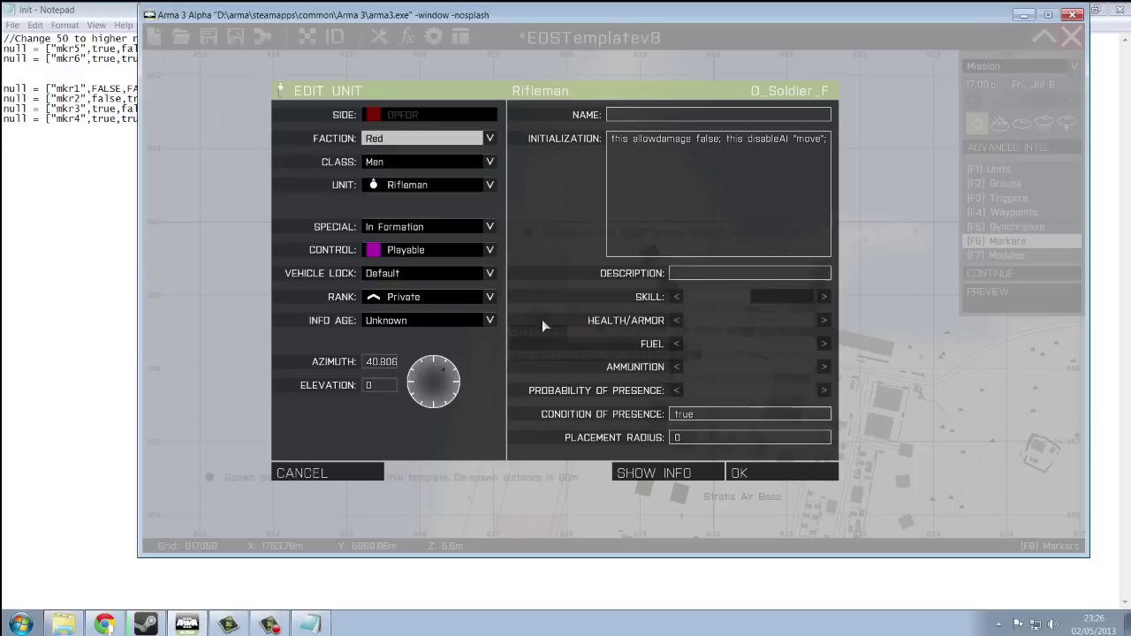
{"action": "left_click", "coordinate": [411, 256]}
{"action": "left_click", "coordinate": [408, 251]}
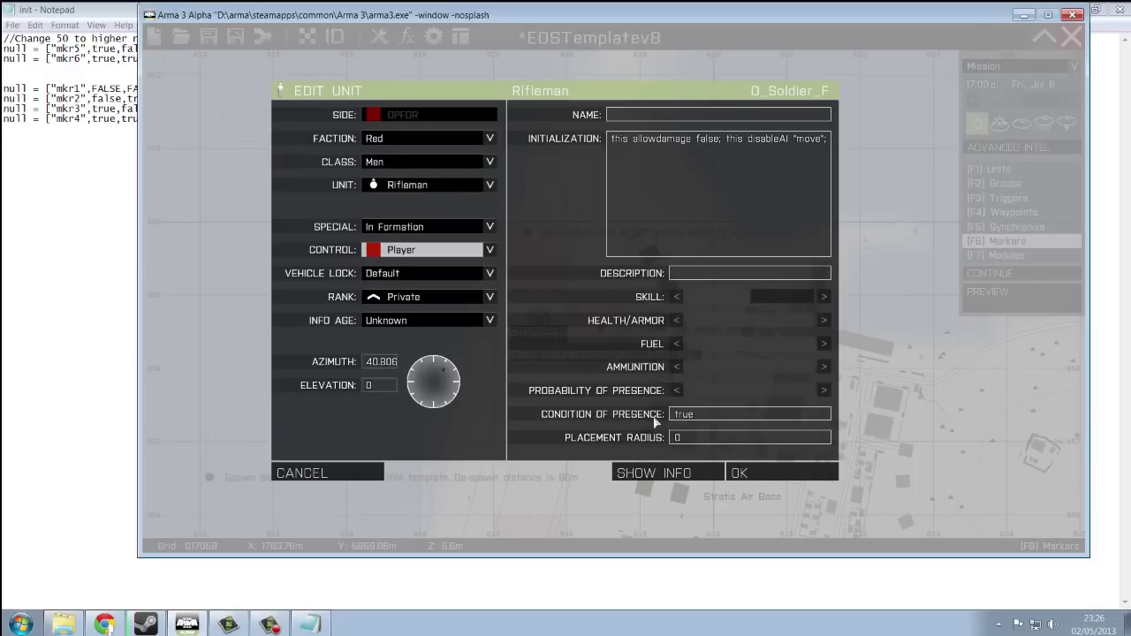
{"action": "left_click", "coordinate": [758, 481]}
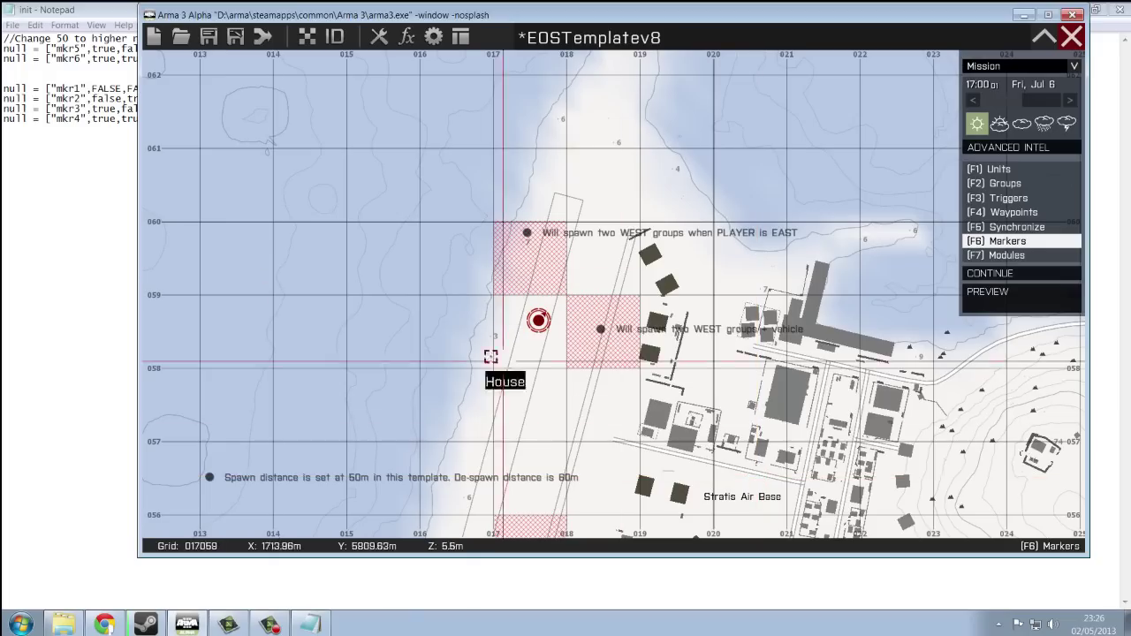
- Switch to the init script in Notepad, set the mkr5 line's reinforcements parameter after 50 to TRUE, and save the file
{"action": "left_click", "coordinate": [76, 240]}
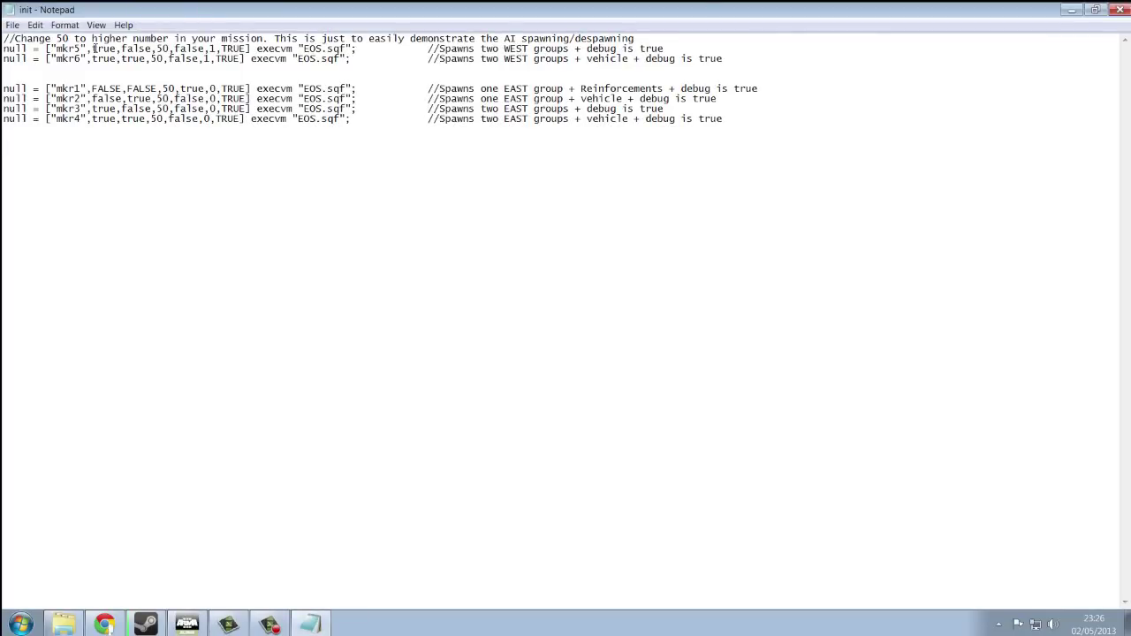
{"action": "left_click_drag", "start_coordinate": [126, 48], "coordinate": [368, 49]}
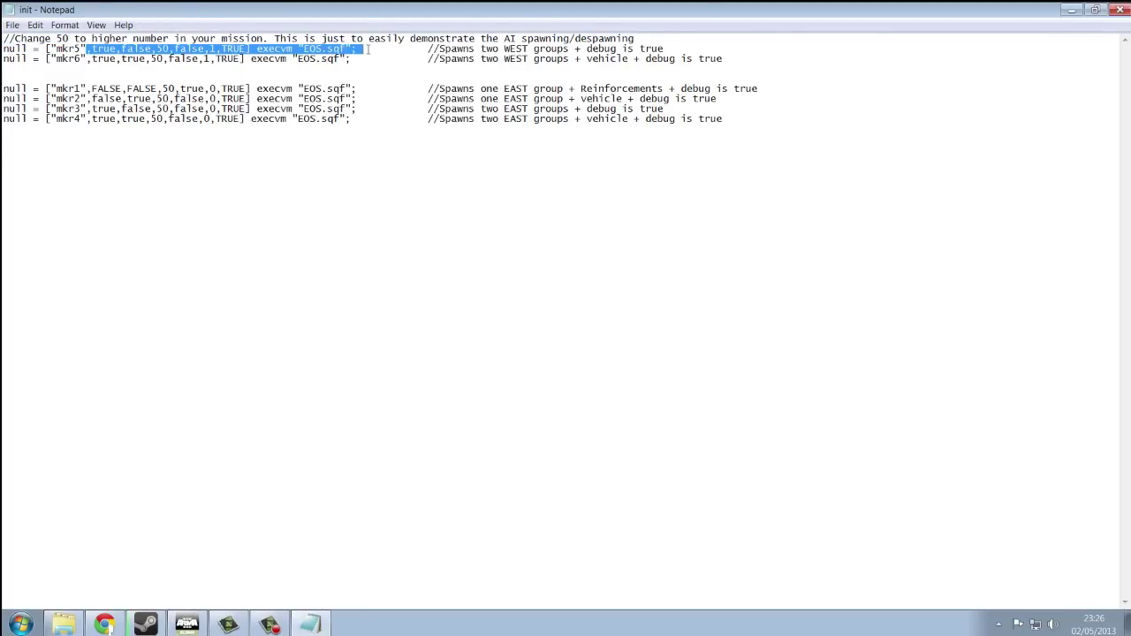
{"action": "left_click", "coordinate": [216, 48]}
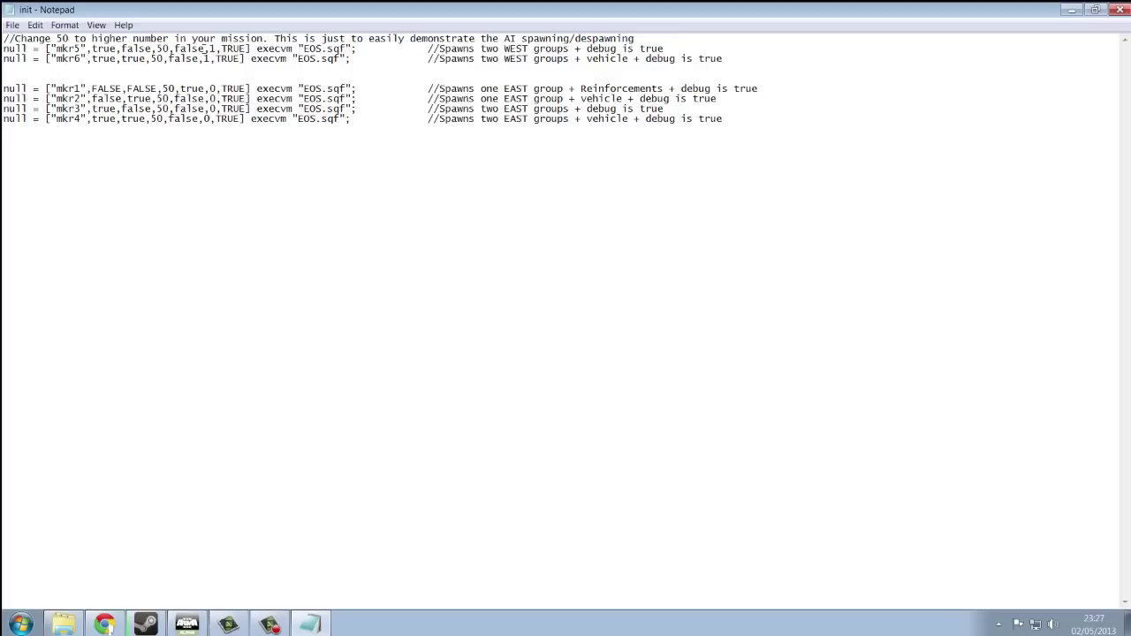
{"action": "type", "text": "TRUE"}
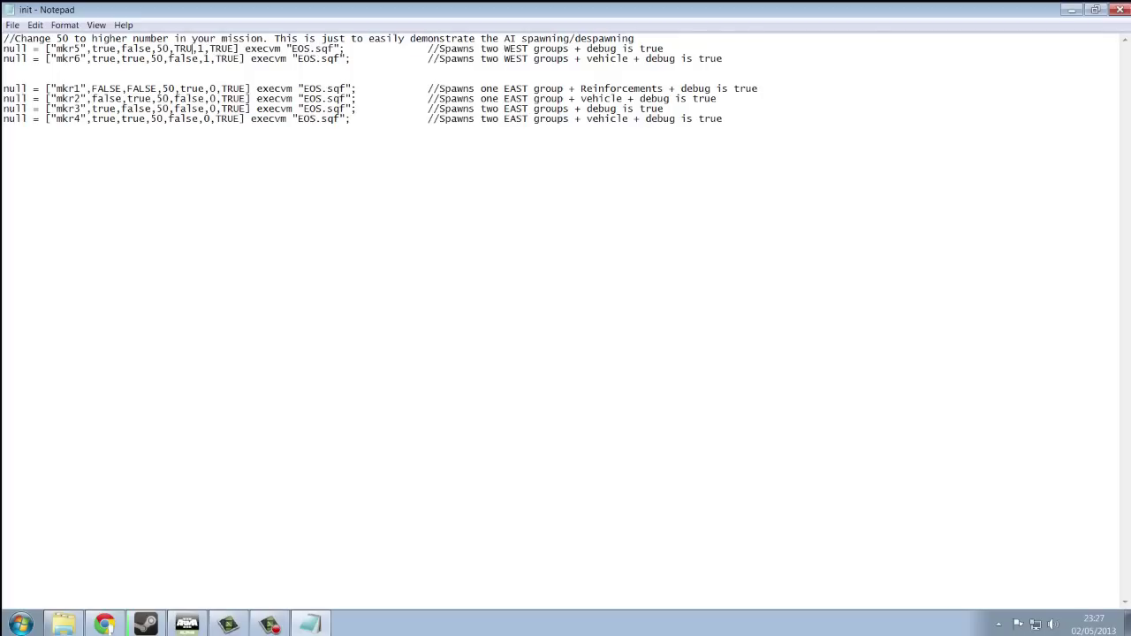
{"action": "left_click", "coordinate": [14, 26]}
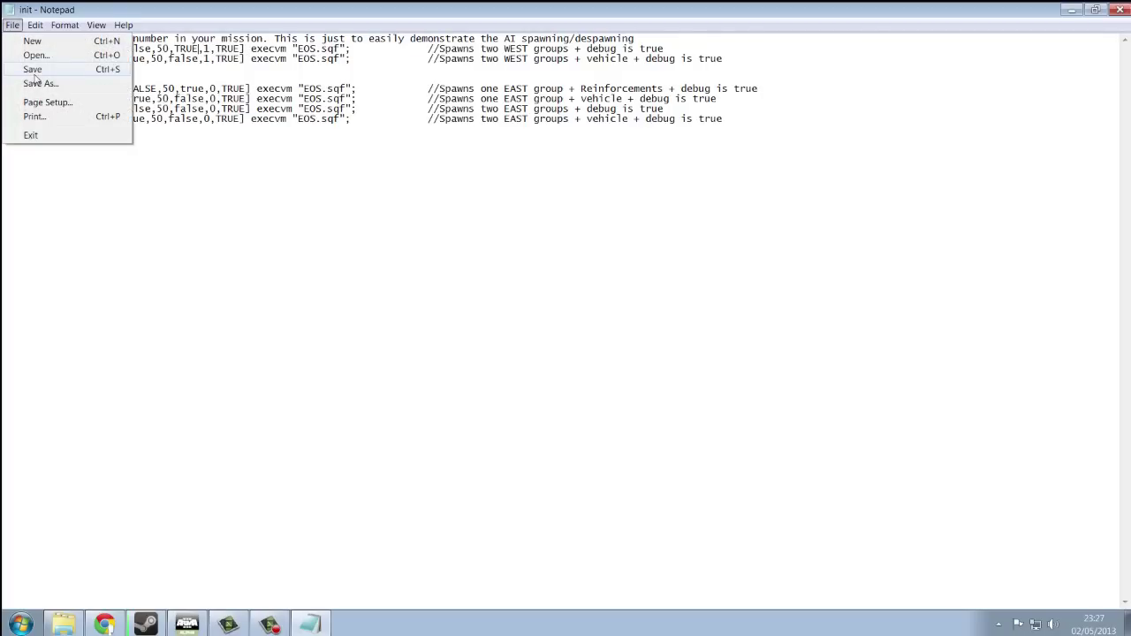
{"action": "left_click", "coordinate": [71, 69]}
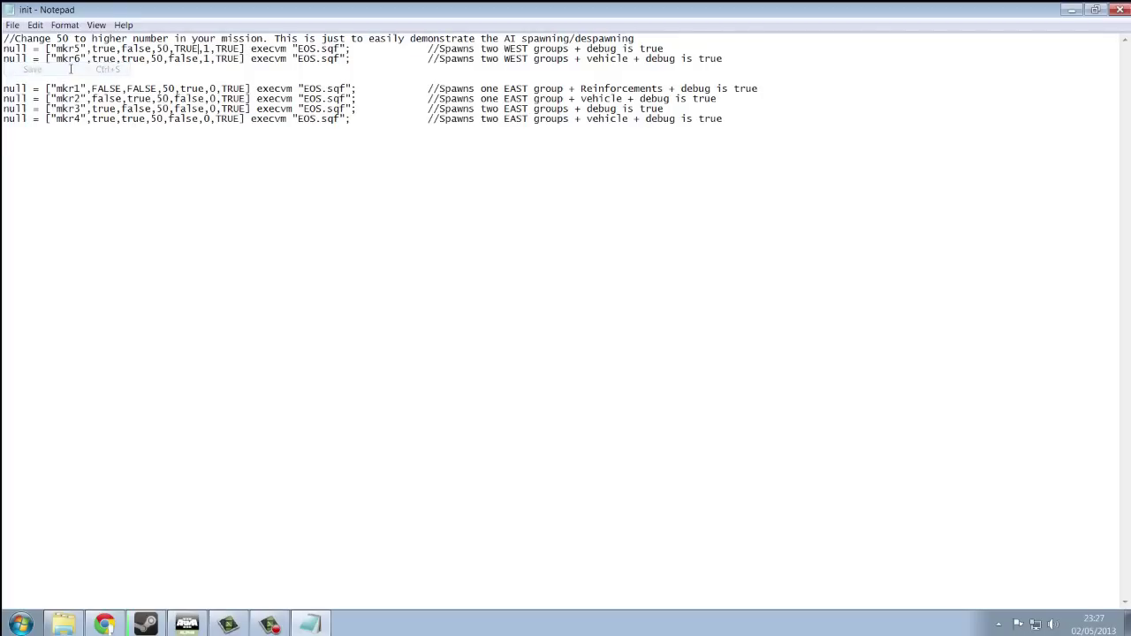
- Switch back to Arma 3 and preview the mission as the OPFOR rifleman in third-person view
{"action": "left_click", "coordinate": [191, 626]}
{"action": "left_click", "coordinate": [999, 292]}
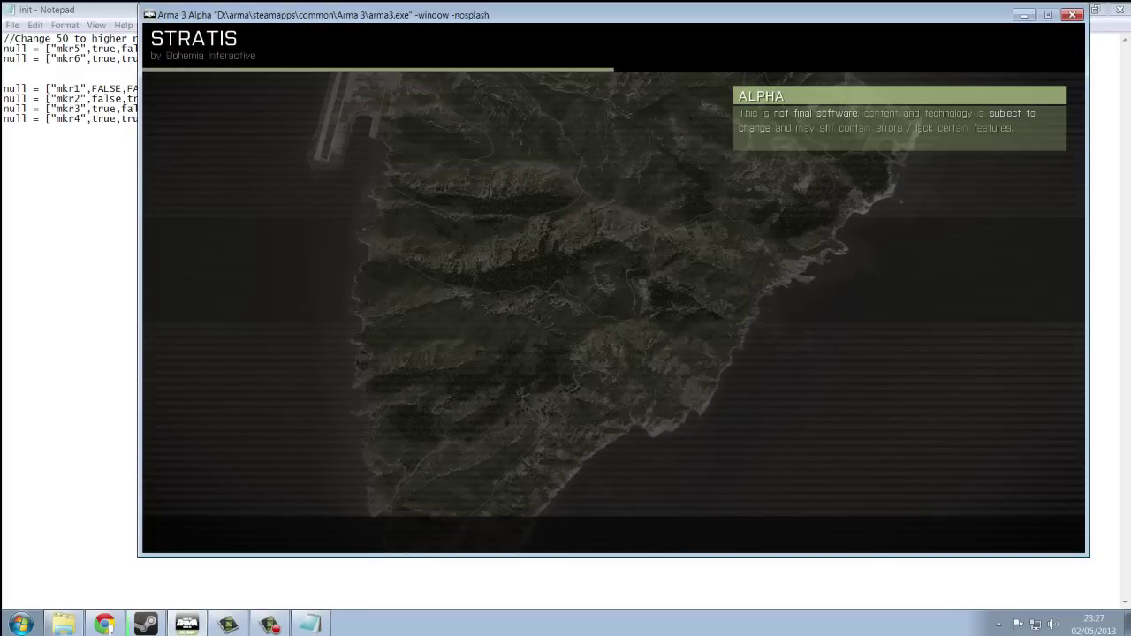
{"action": "key", "text": "KP_Enter"}
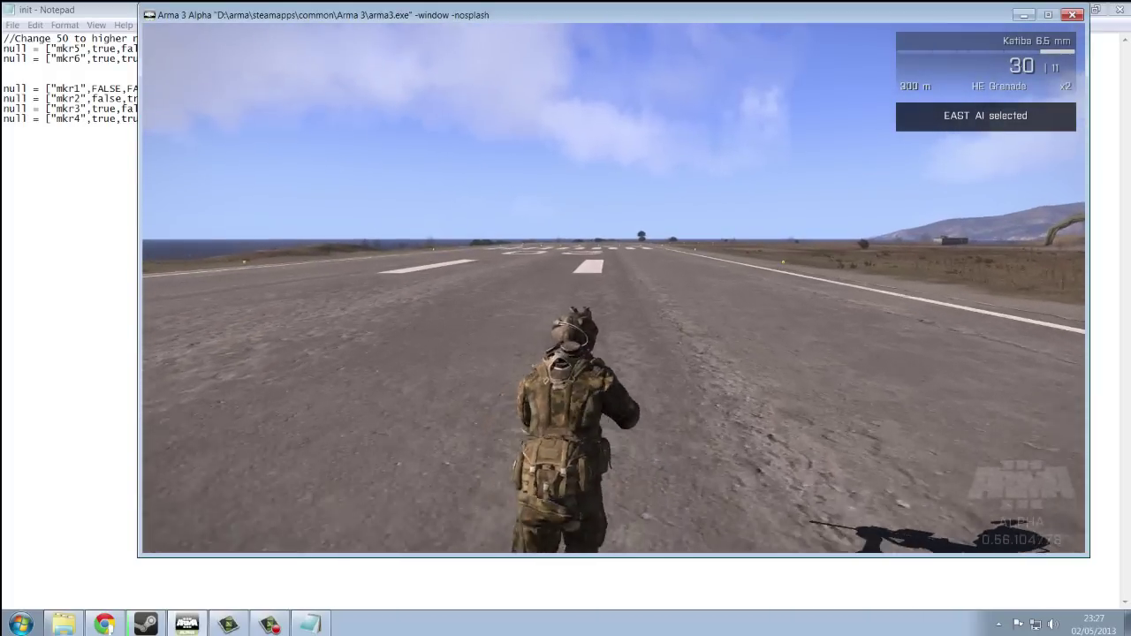
- Advance the soldier along the runway to activate the mkr5 zone and observe the spawned WEST groups
{"action": "key", "text": "w"}
{"action": "key", "text": "equal"}
{"action": "key", "text": "equal"}
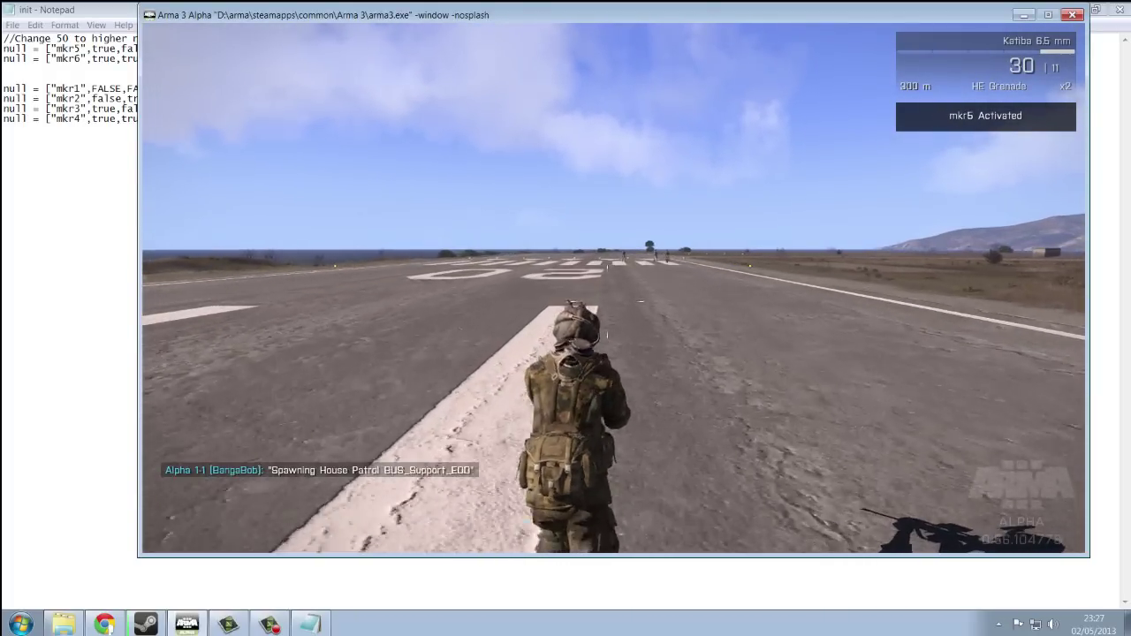
{"action": "key", "text": "KP_Enter"}
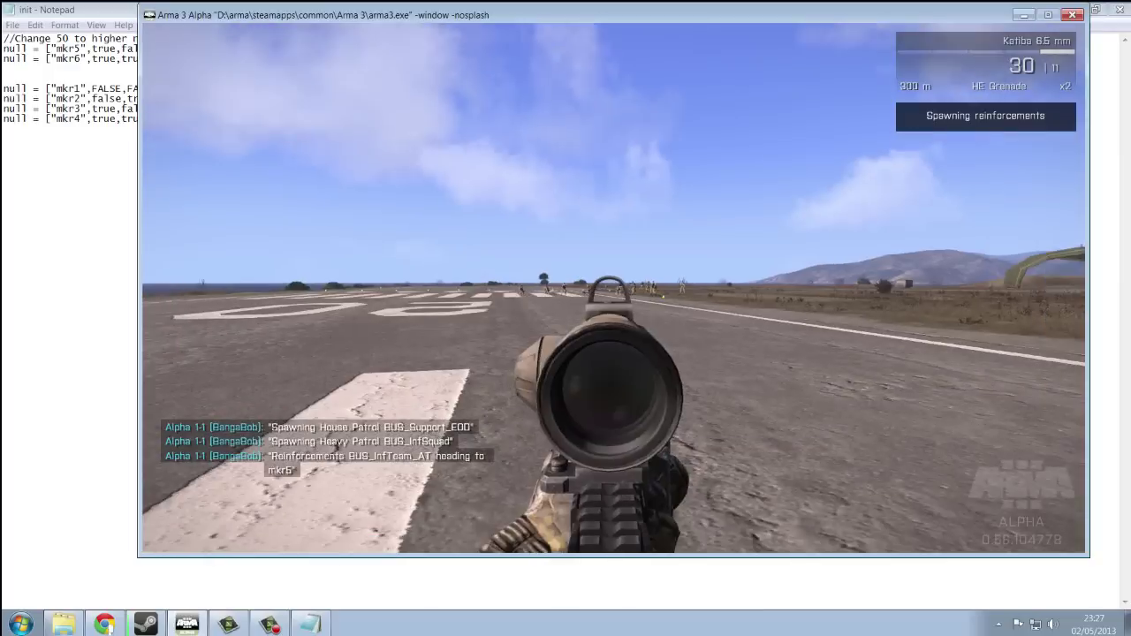
{"action": "right_click", "coordinate": [613, 288]}
{"action": "key", "text": "KP_0"}
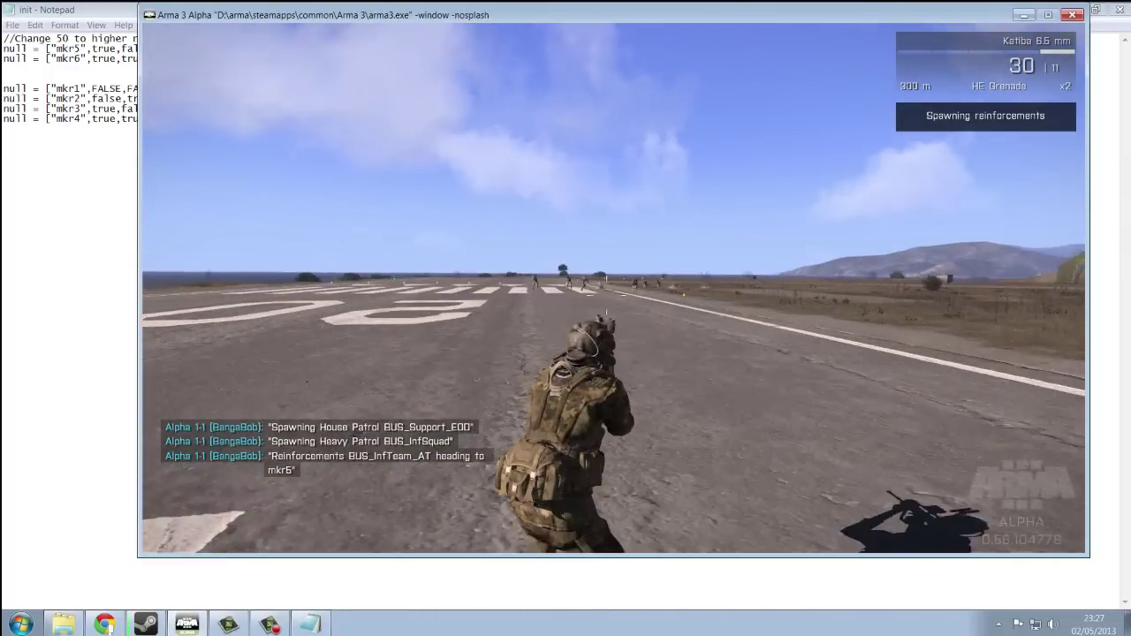
- Examine the WEST units and the reinforcements marker around mkr5 on the mission map and return to the soldier
{"action": "key", "text": "m"}
{"action": "scroll", "coordinate": [707, 308], "scroll_direction": "up", "scroll_amount": 2}
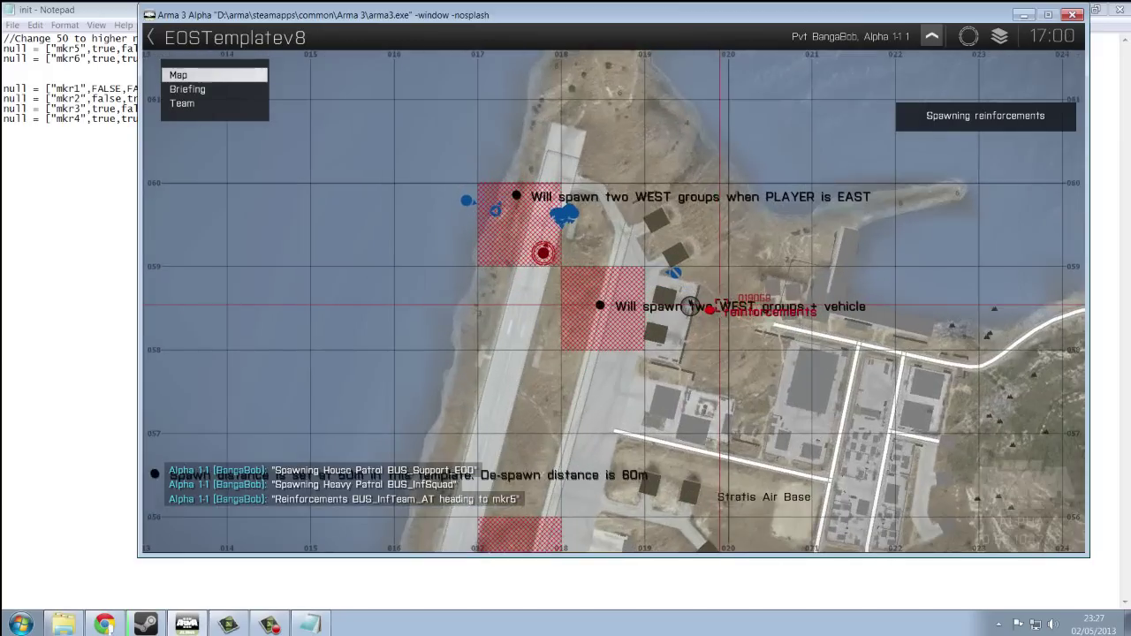
{"action": "key", "text": "m"}
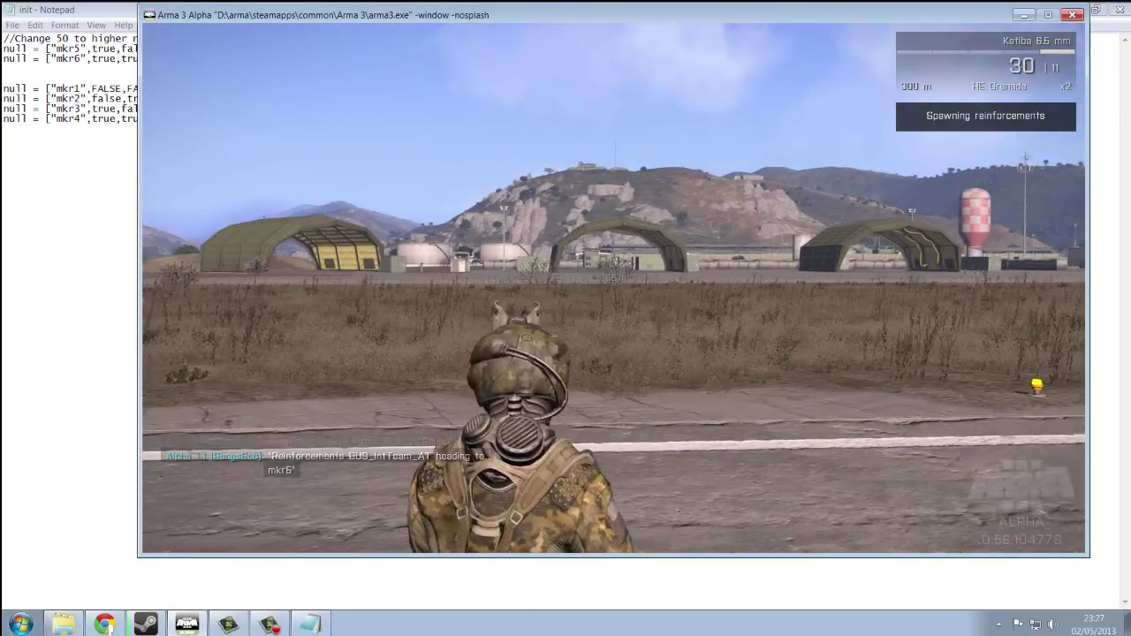
{"action": "key", "text": "KP_0"}
{"action": "key", "text": "KP_0"}
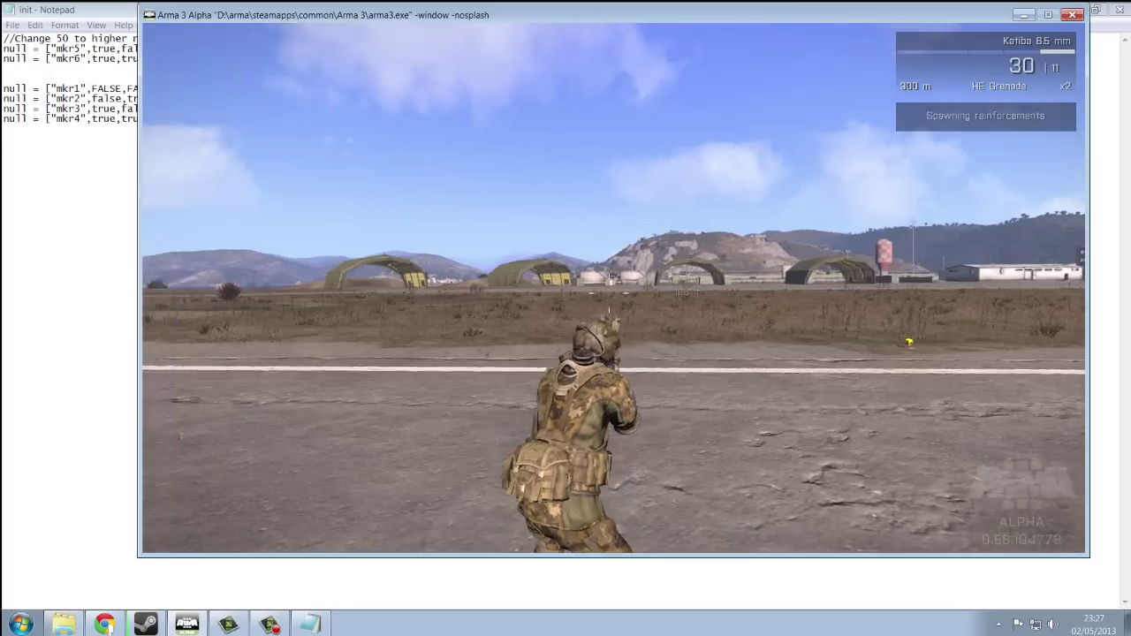